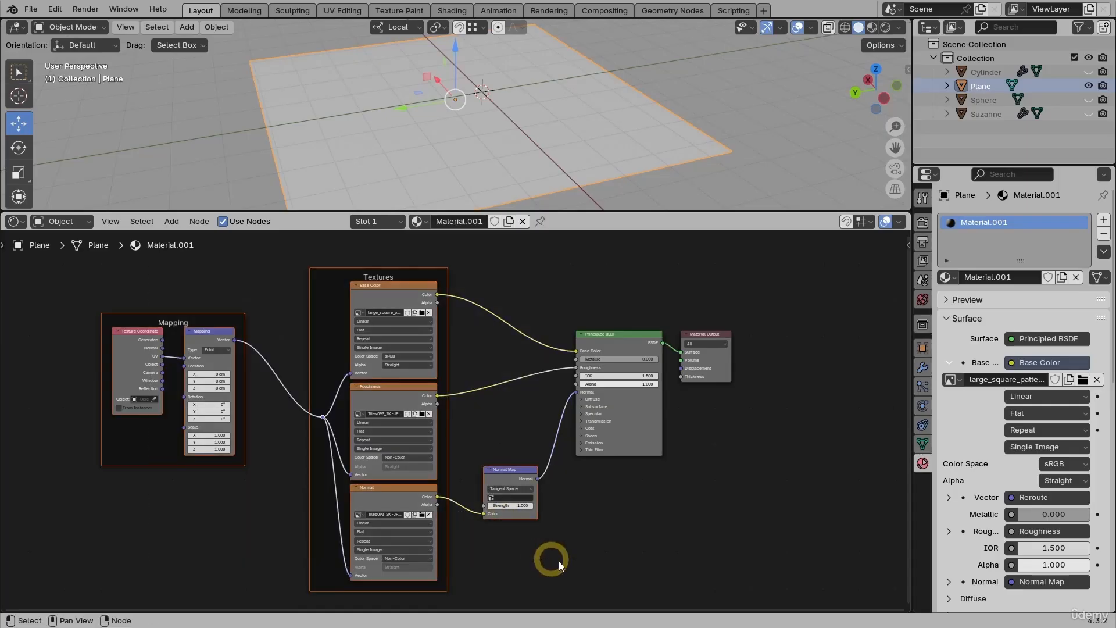
Step: Replace the material's texture nodes with a Principled Texture Setup from the diff, disp, nor_gl and rough images of large_square_pattern_01
{"action": "key", "text": "Delete"}
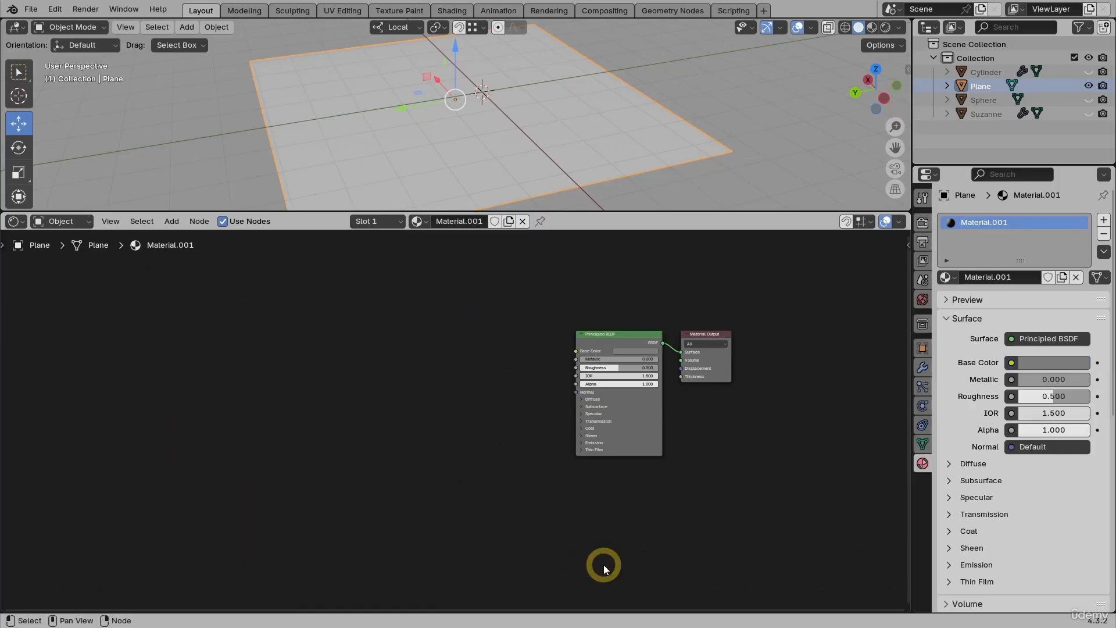
{"action": "left_click", "coordinate": [608, 336]}
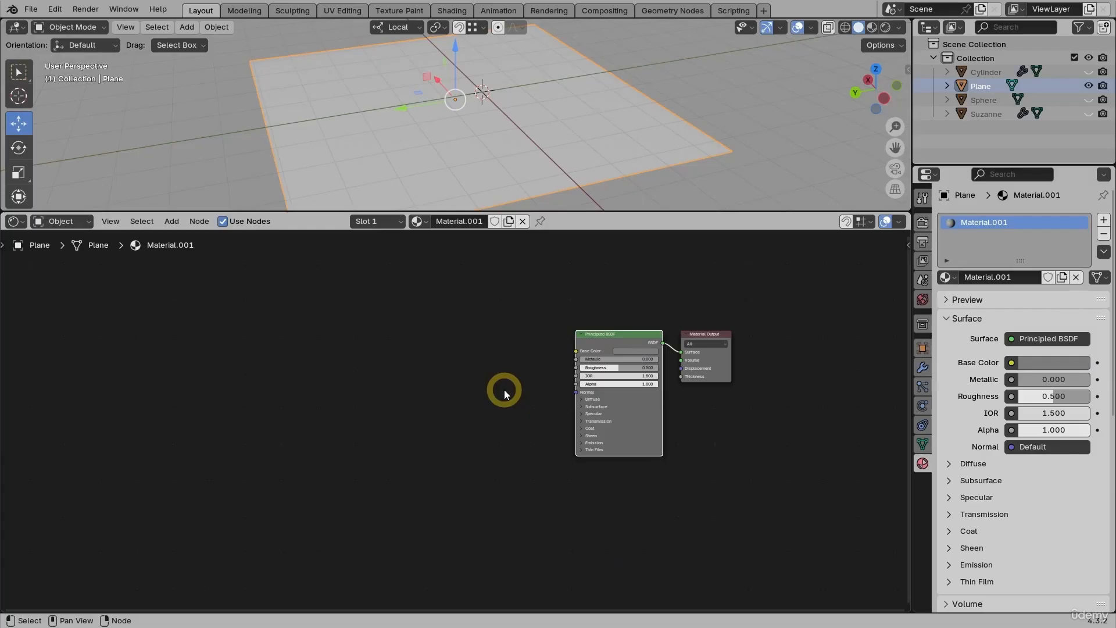
{"action": "key", "text": "ctrl+shift+t"}
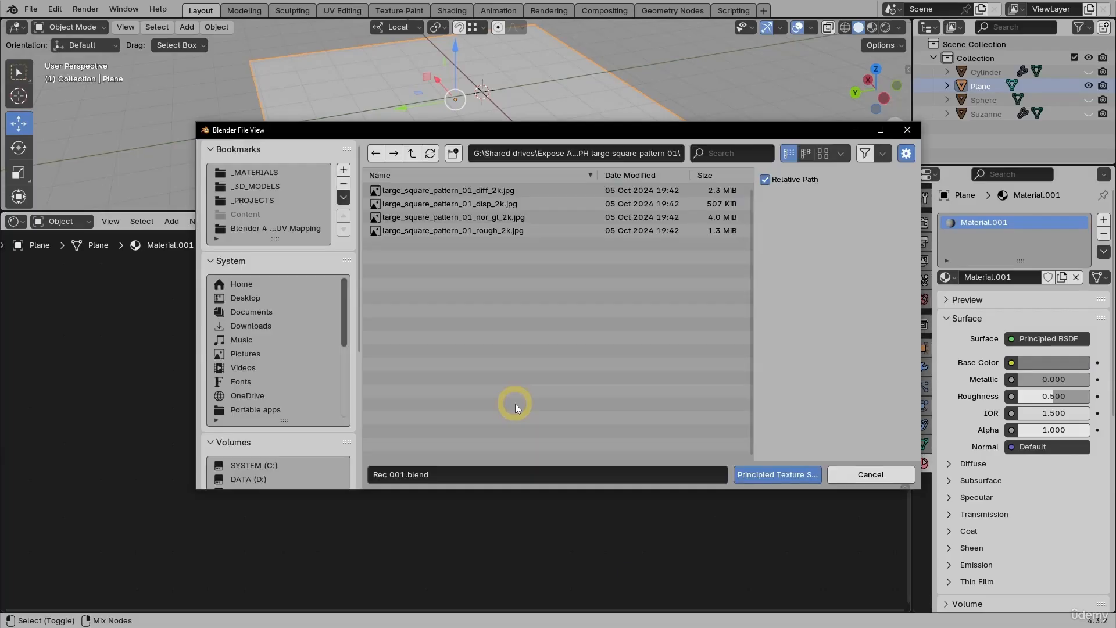
{"action": "left_click_drag", "start_coordinate": [406, 190], "coordinate": [473, 232]}
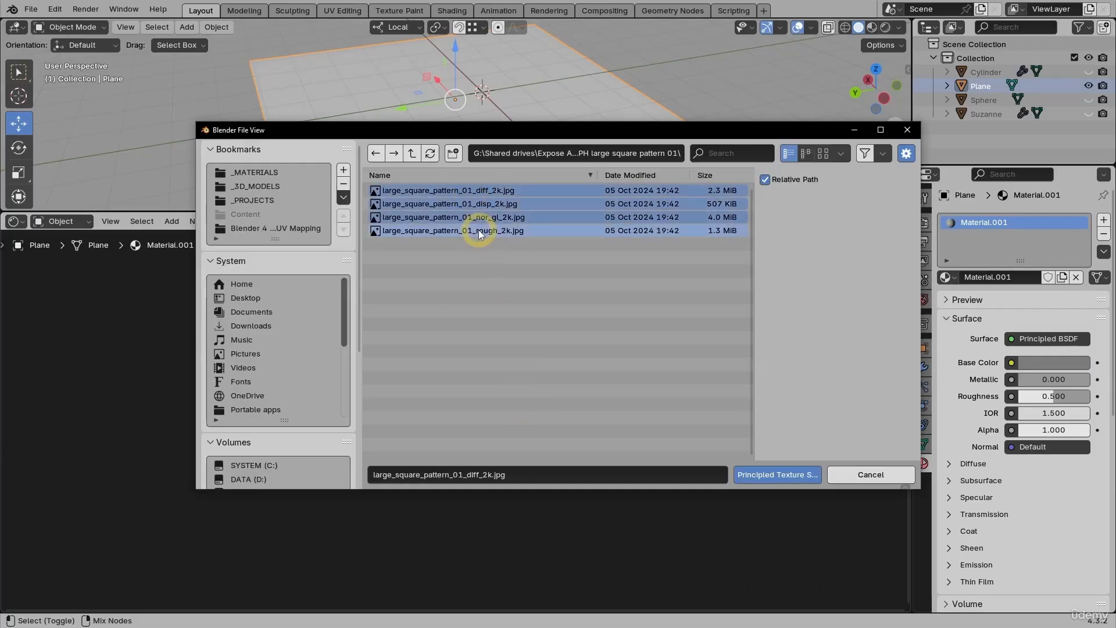
{"action": "left_click", "coordinate": [760, 475]}
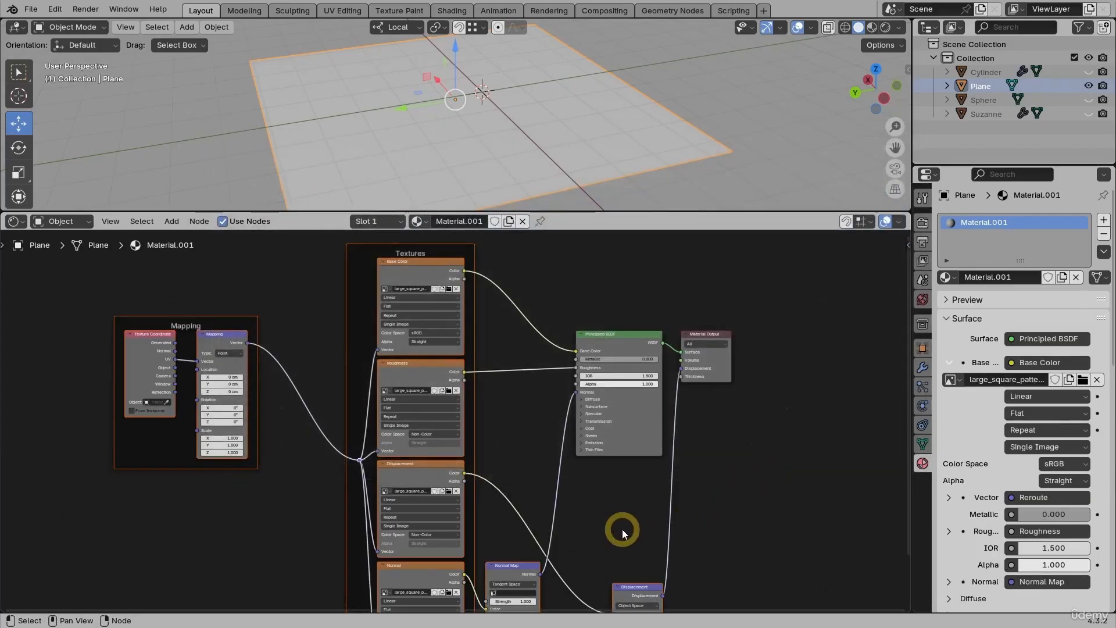
Step: Move the Displacement node up in the node graph, closer to the Principled BSDF node
{"action": "middle_click_drag", "start_coordinate": [618, 528], "coordinate": [545, 433]}
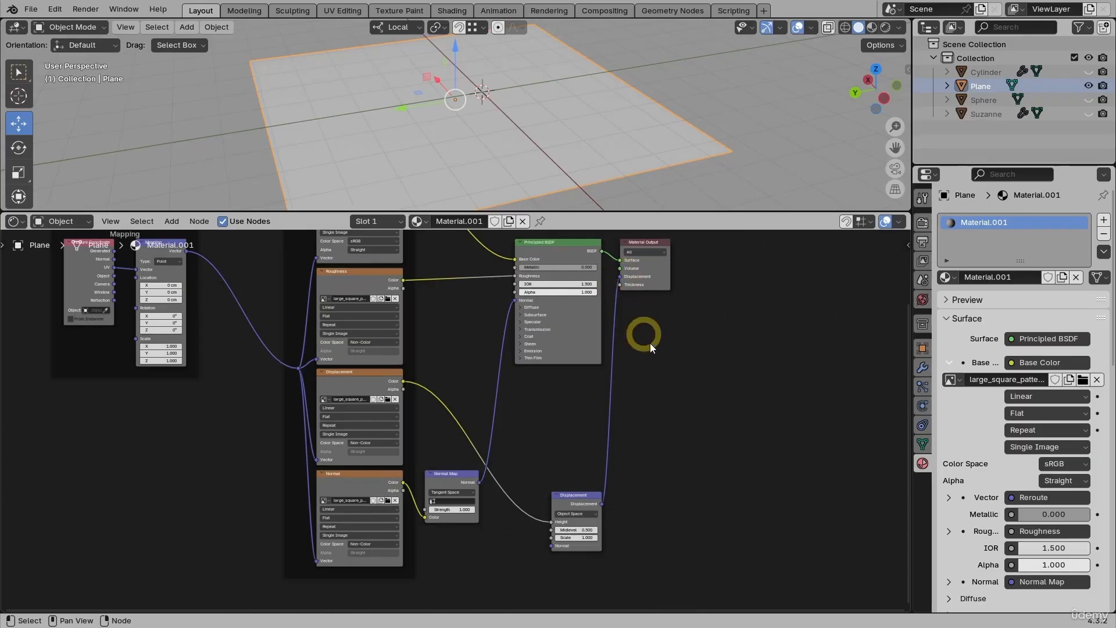
{"action": "scroll", "coordinate": [653, 360], "scroll_direction": "up", "scroll_amount": 2}
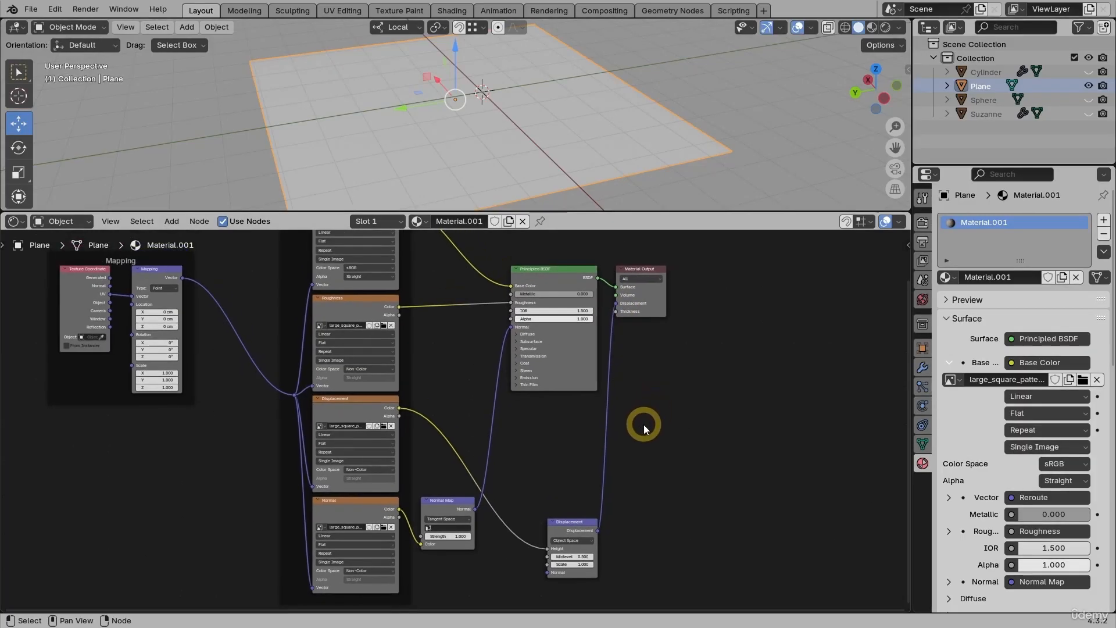
{"action": "scroll", "coordinate": [645, 425], "scroll_direction": "up", "scroll_amount": 2}
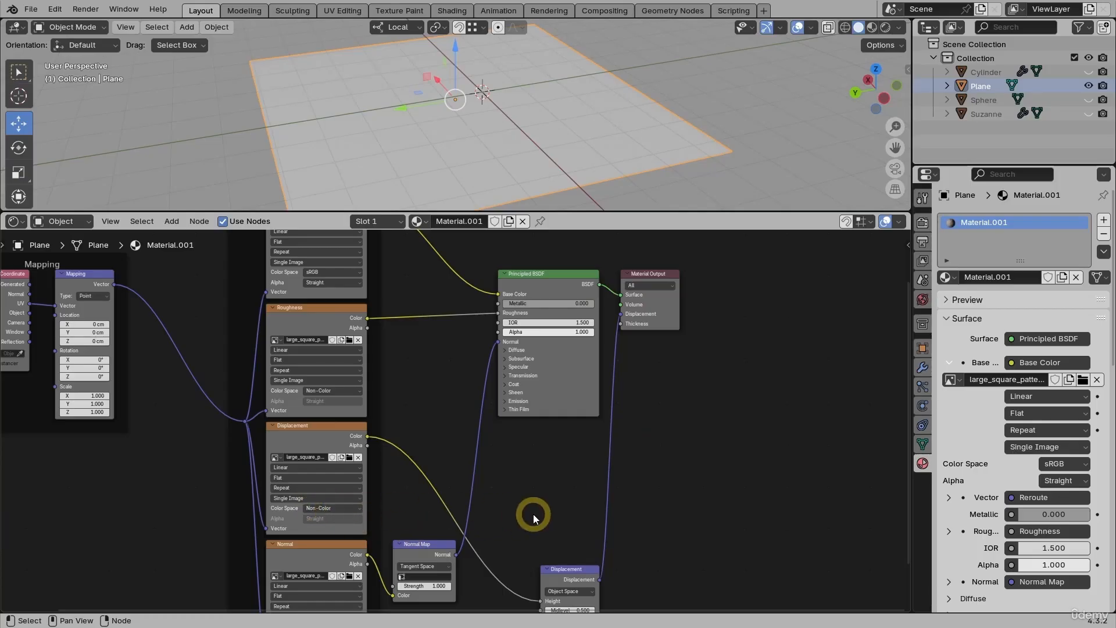
{"action": "middle_click_drag", "start_coordinate": [530, 515], "coordinate": [523, 459]}
{"action": "left_click_drag", "start_coordinate": [561, 515], "coordinate": [572, 427]}
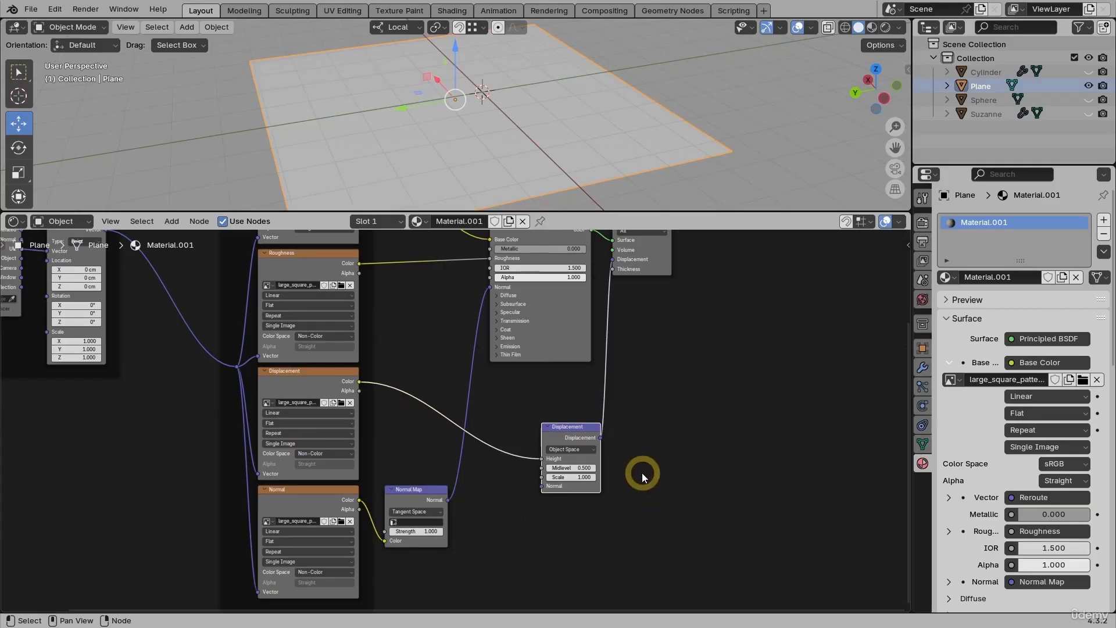
Step: Disconnect the Normal Map from the Principled BSDF's Normal input and switch the viewport to Rendered shading
{"action": "scroll", "coordinate": [616, 460], "scroll_direction": "up", "scroll_amount": 3}
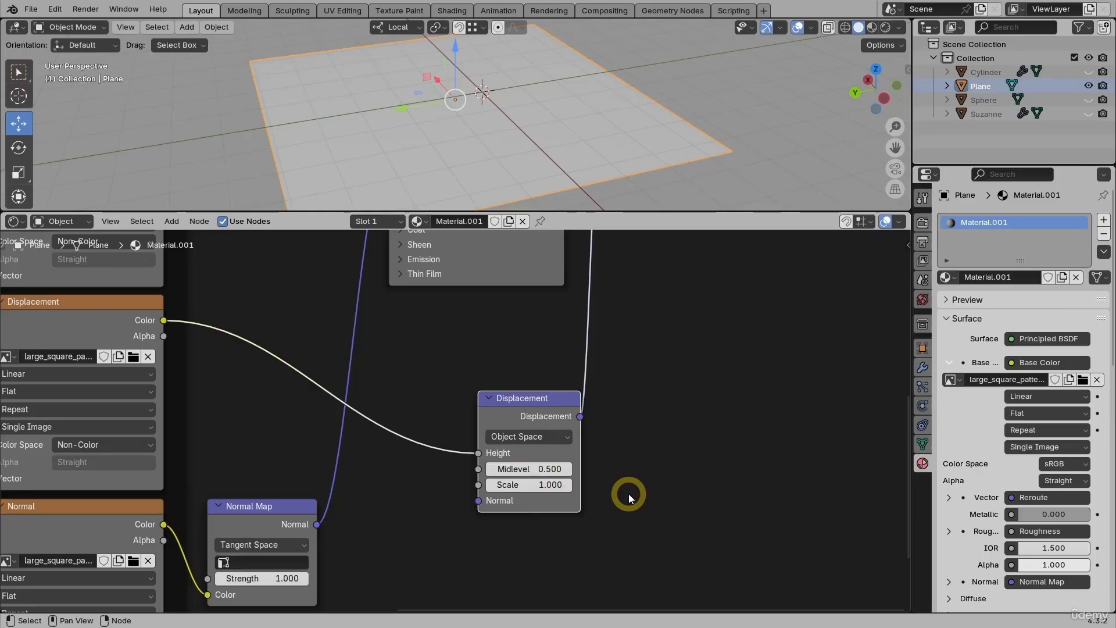
{"action": "scroll", "coordinate": [629, 493], "scroll_direction": "down", "scroll_amount": 4}
{"action": "middle_click_drag", "start_coordinate": [651, 433], "coordinate": [670, 494]}
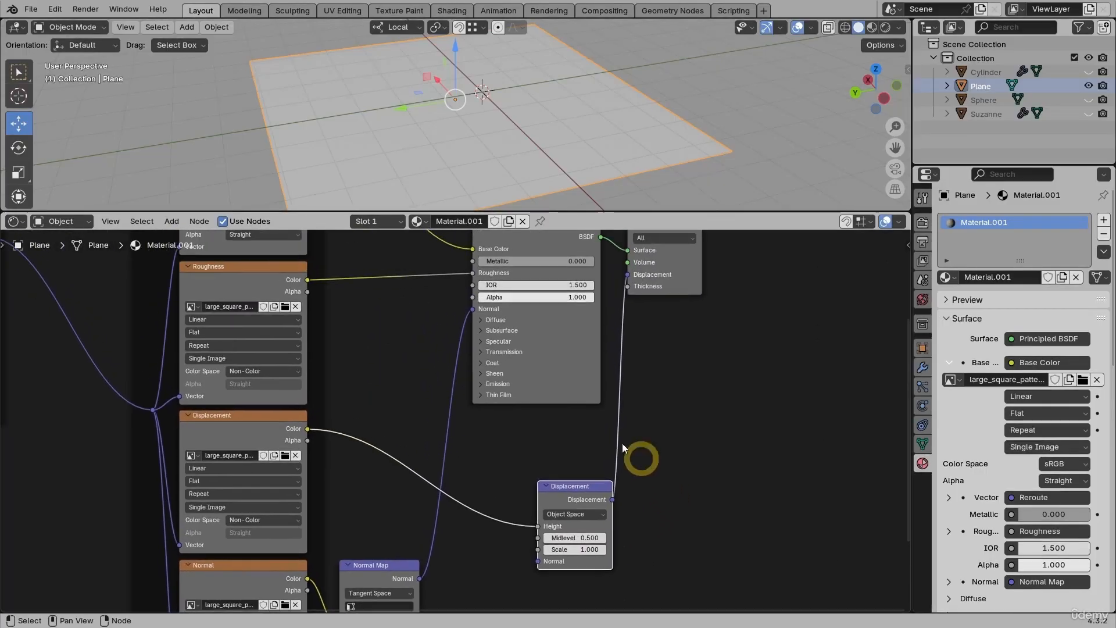
{"action": "left_click_drag", "start_coordinate": [472, 308], "coordinate": [438, 311]}
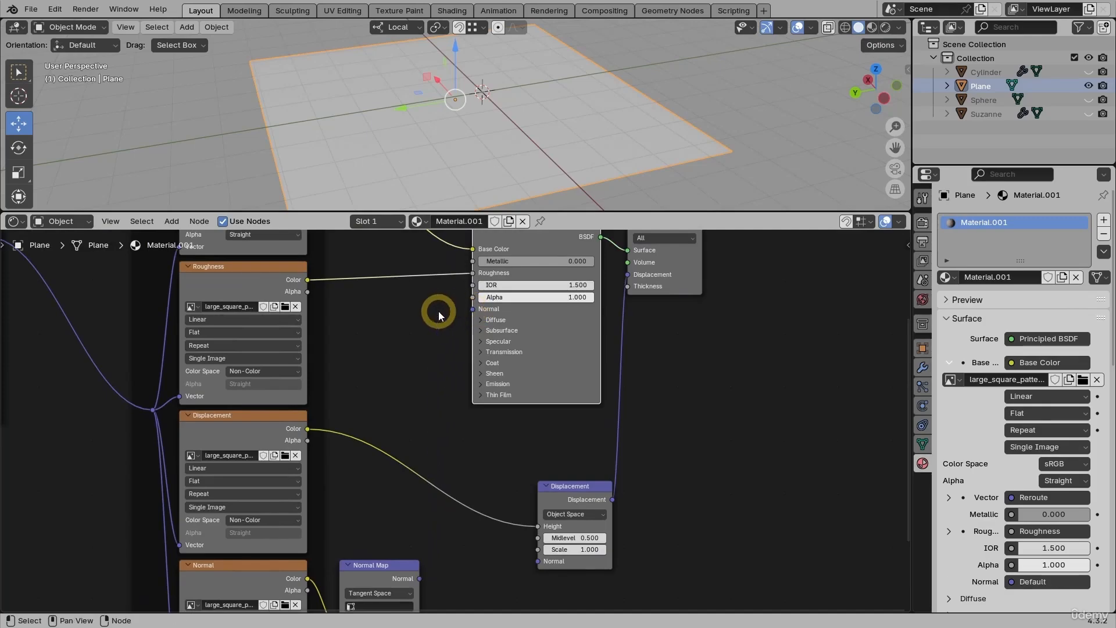
{"action": "left_click", "coordinate": [886, 27]}
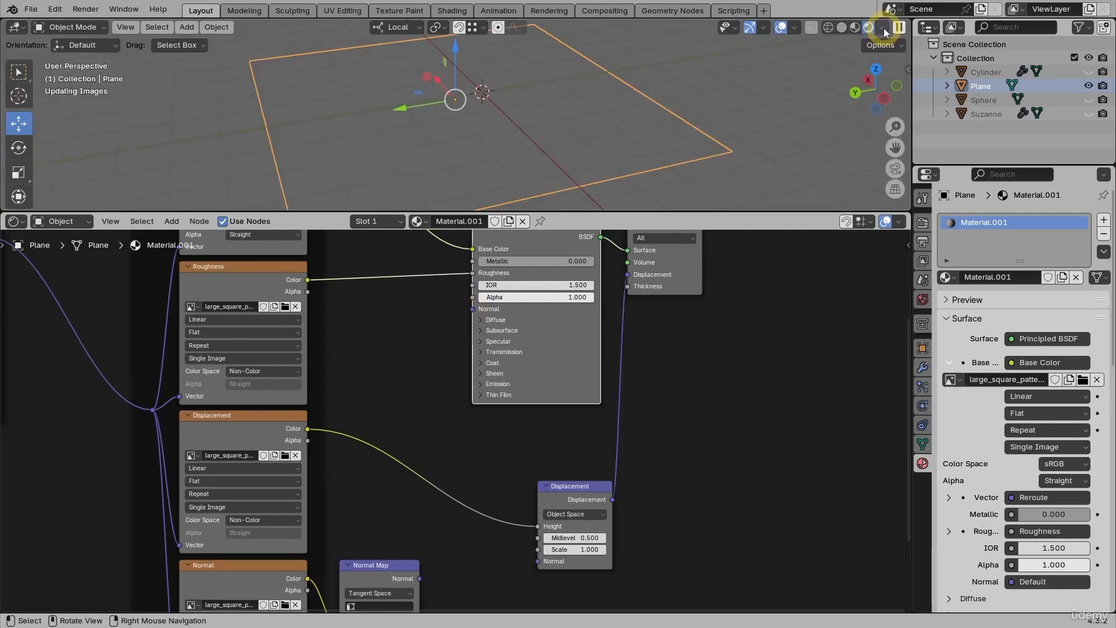
{"action": "middle_click_drag", "start_coordinate": [601, 144], "coordinate": [558, 174]}
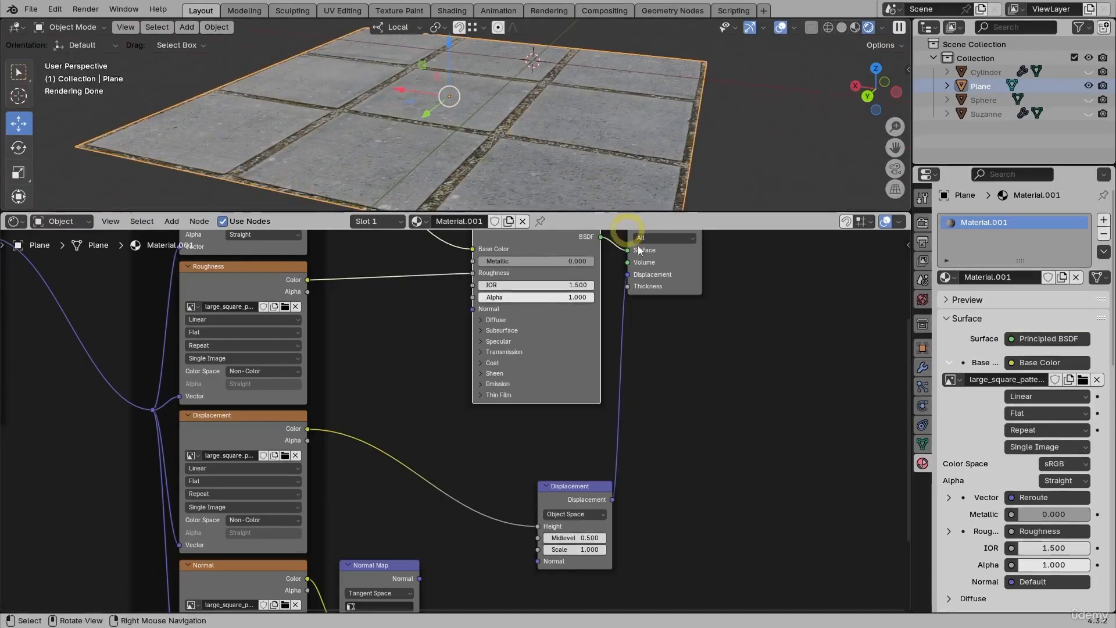
Step: Try scale values of 0 and 10 on the Displacement node
{"action": "left_click_drag", "start_coordinate": [602, 550], "coordinate": [560, 549]}
{"action": "left_click_drag", "start_coordinate": [563, 145], "coordinate": [572, 547]}
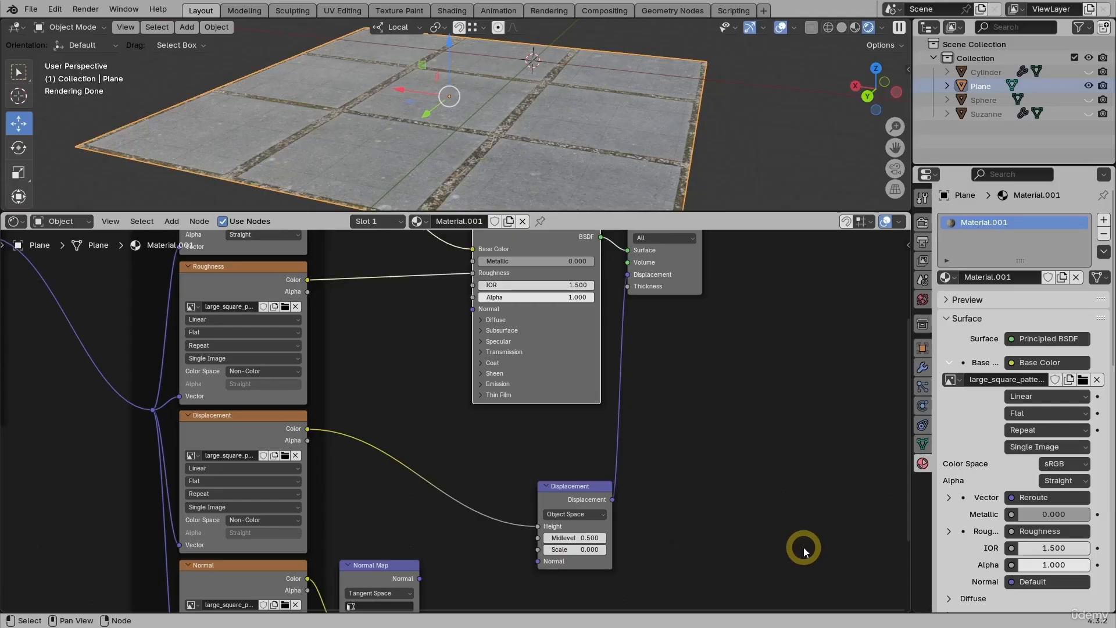
{"action": "left_click", "coordinate": [572, 549]}
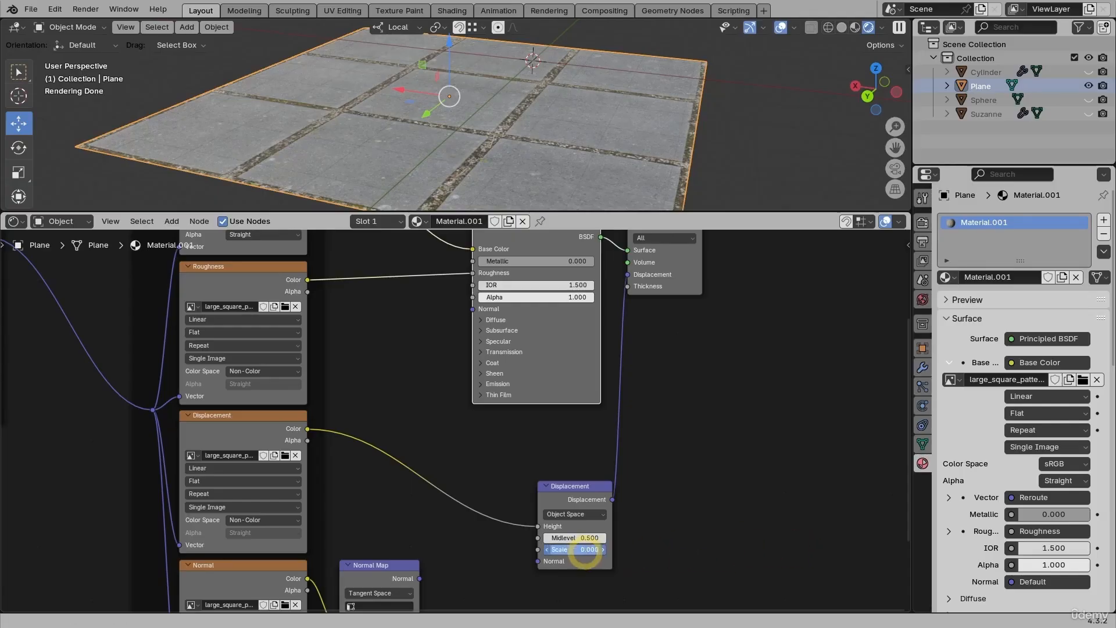
{"action": "type", "text": "10"}
{"action": "key", "text": "Return"}
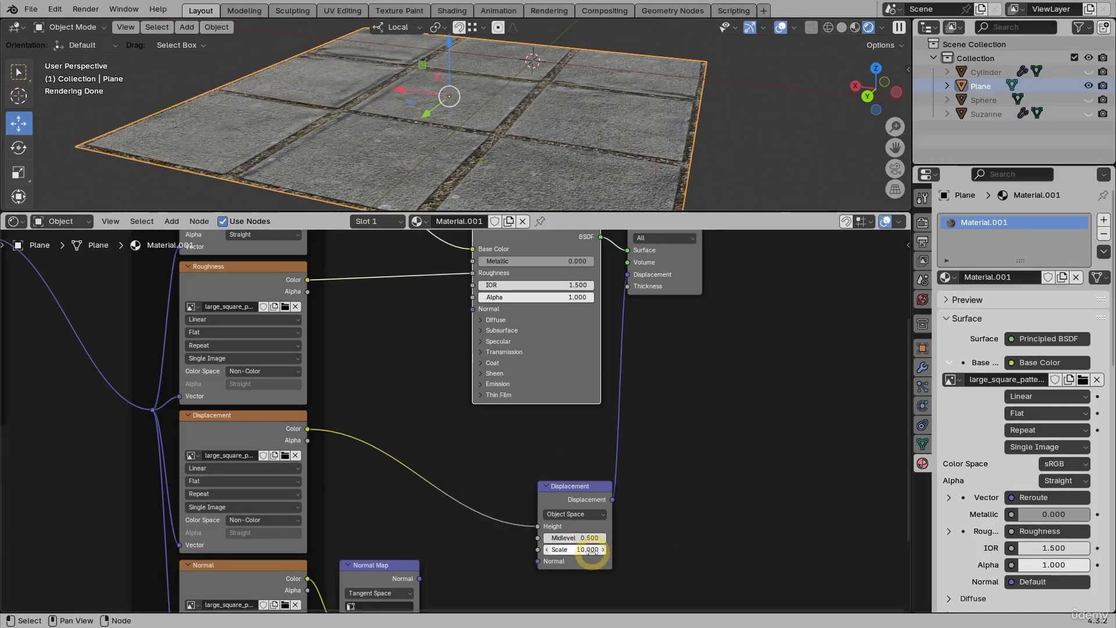
Step: Set the Displacement node's scale to 1
{"action": "left_click", "coordinate": [573, 549]}
{"action": "type", "text": "1"}
{"action": "key", "text": "Return"}
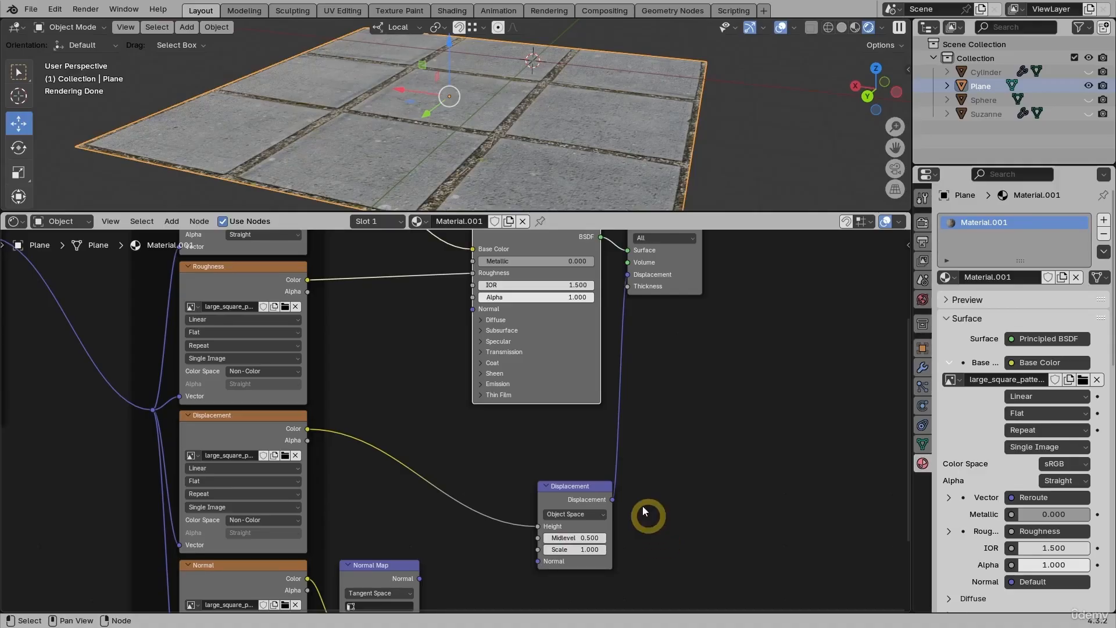
Step: Enlarge the 3D viewport area and set the viewport shading's lighting strength to 0.2
{"action": "left_click_drag", "start_coordinate": [582, 214], "coordinate": [573, 406]}
{"action": "middle_click_drag", "start_coordinate": [615, 274], "coordinate": [578, 281]}
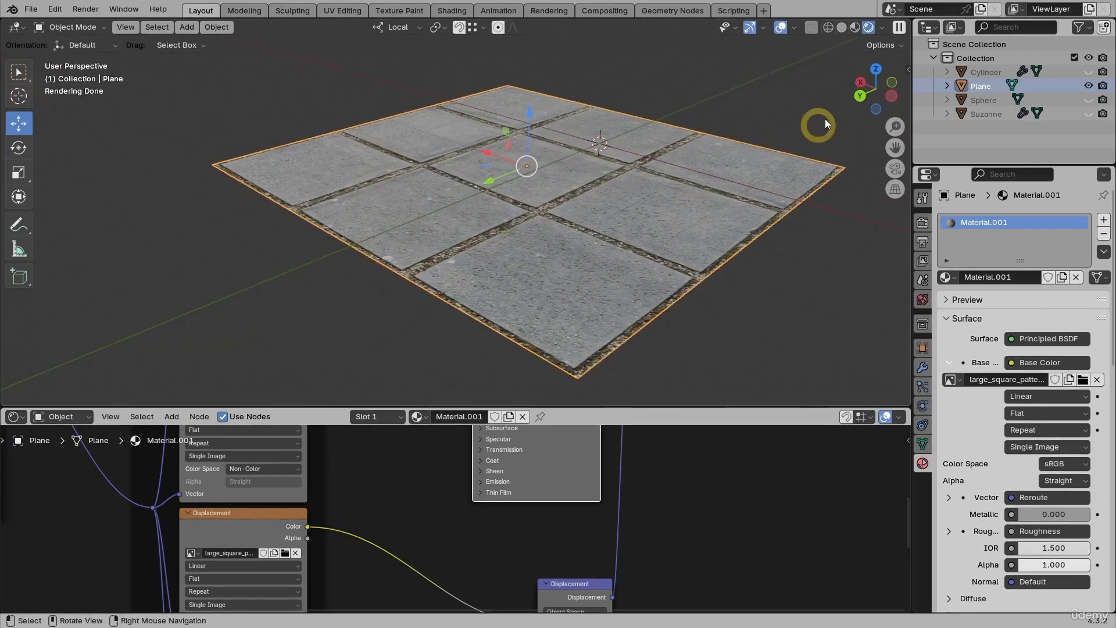
{"action": "left_click", "coordinate": [881, 30]}
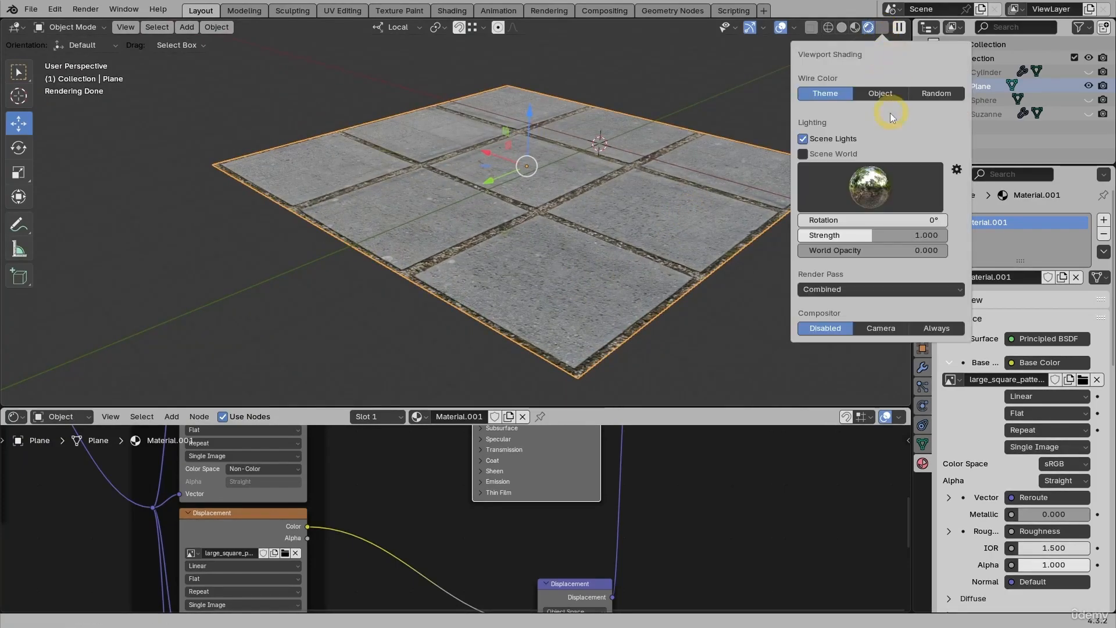
{"action": "left_click", "coordinate": [865, 236]}
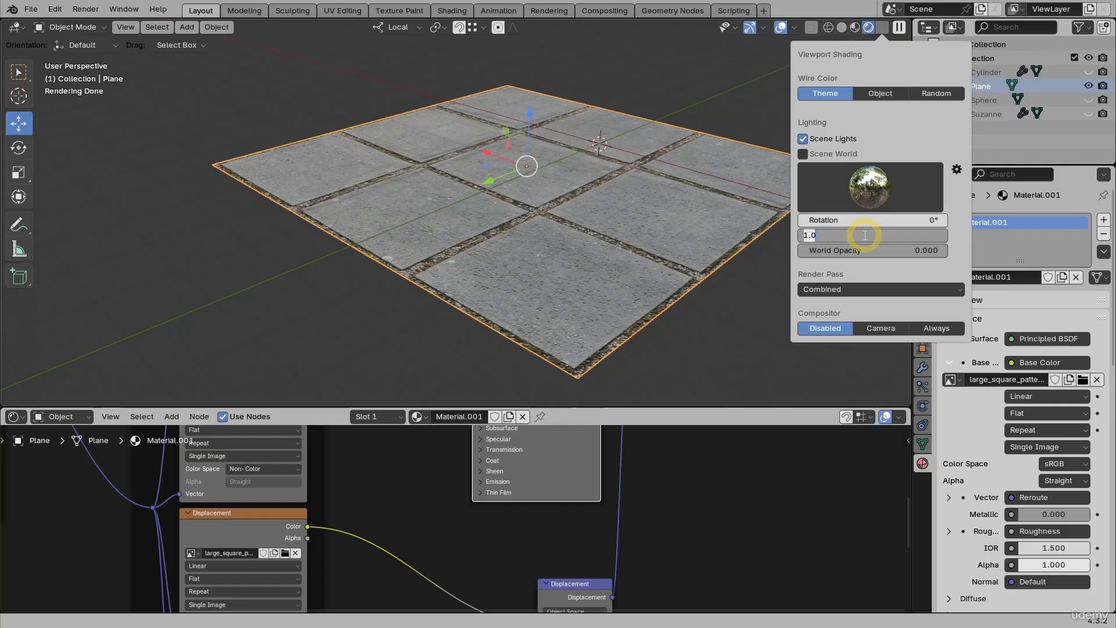
{"action": "type", "text": "0.2"}
{"action": "key", "text": "Return"}
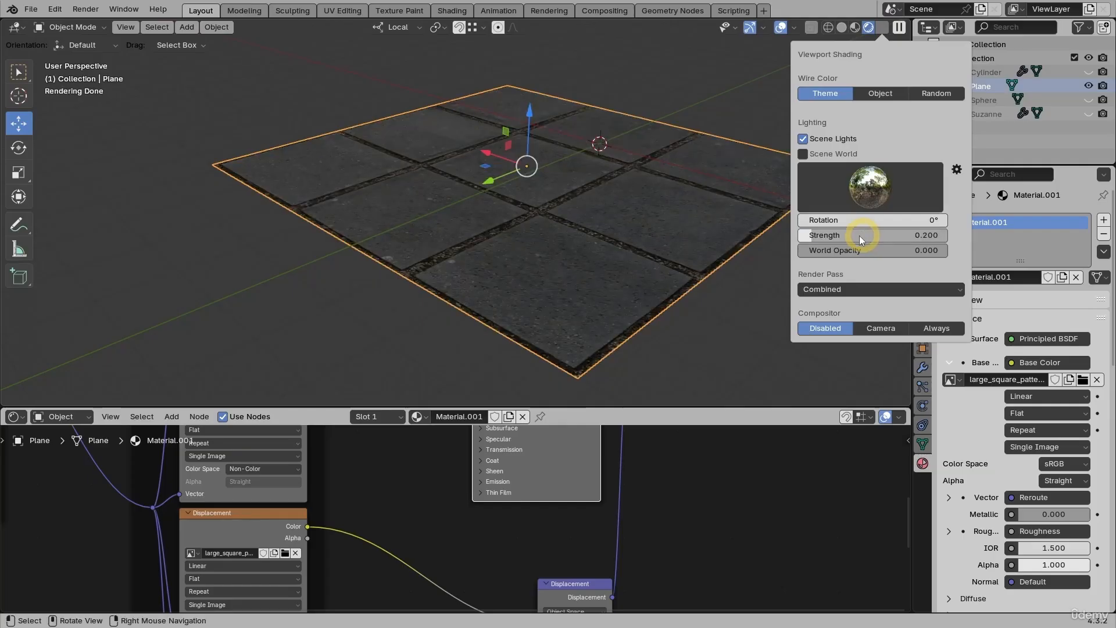
Step: Add a point light to the scene and set its power to 1000 W
{"action": "mouse_move", "coordinate": [596, 234]}
{"action": "middle_mouse_down"}
{"action": "mouse_move", "coordinate": [548, 222]}
{"action": "mouse_move", "coordinate": [623, 246]}
{"action": "middle_mouse_up"}
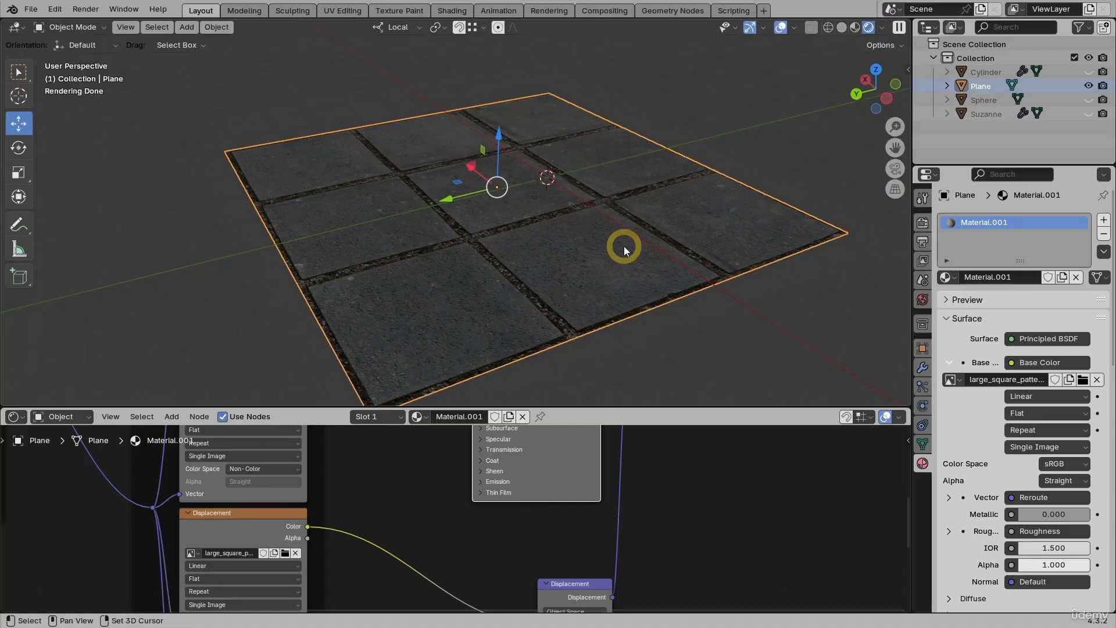
{"action": "key", "text": "shift+a"}
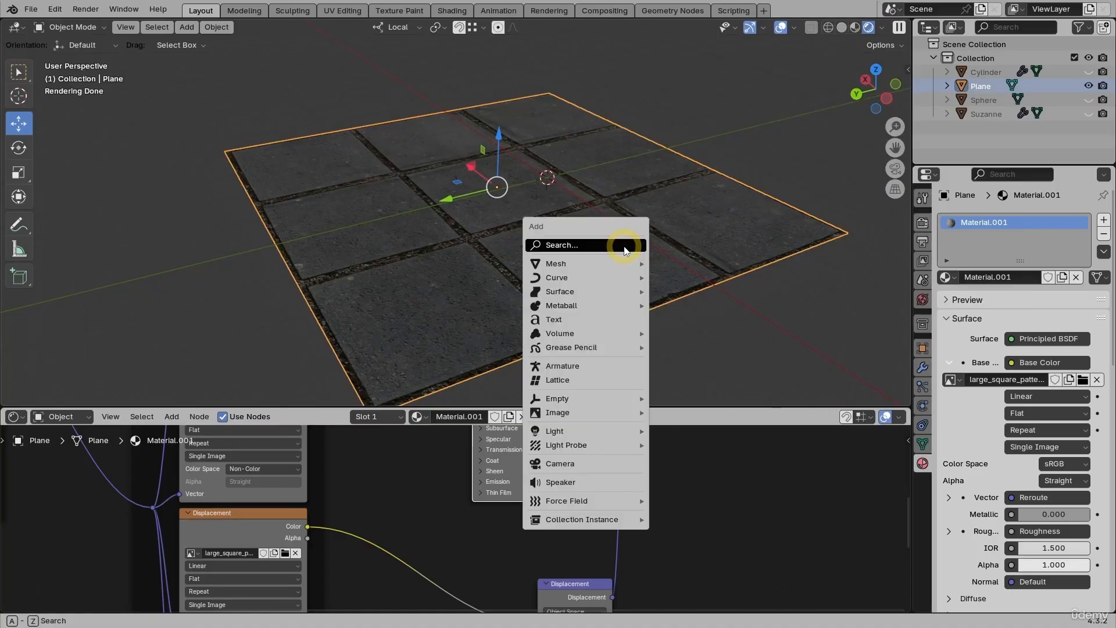
{"action": "type", "text": "poin"}
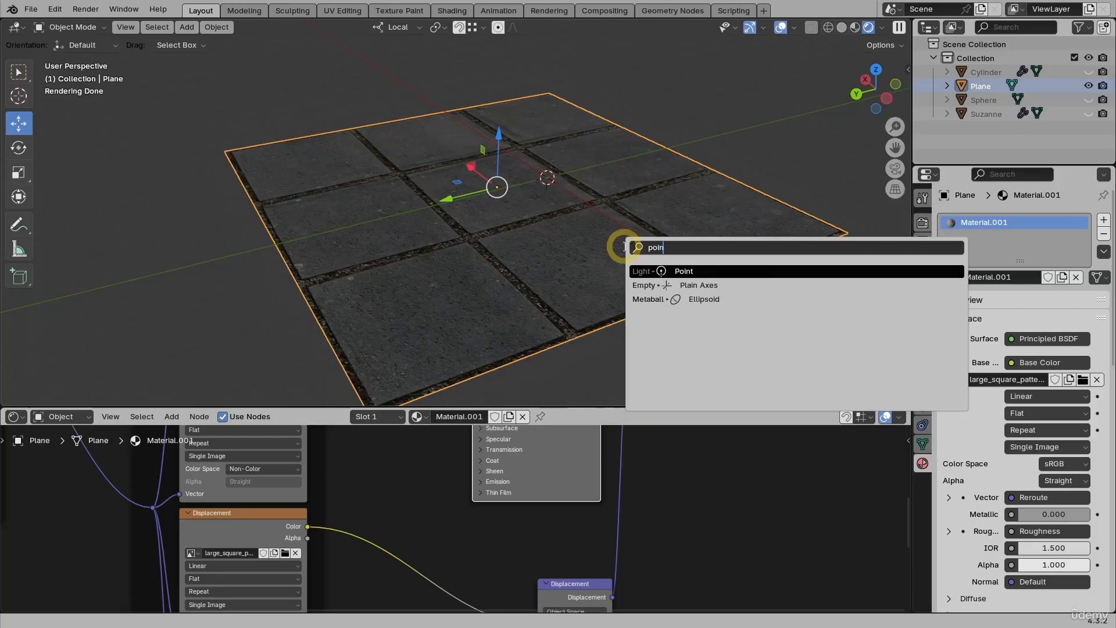
{"action": "key", "text": "Return"}
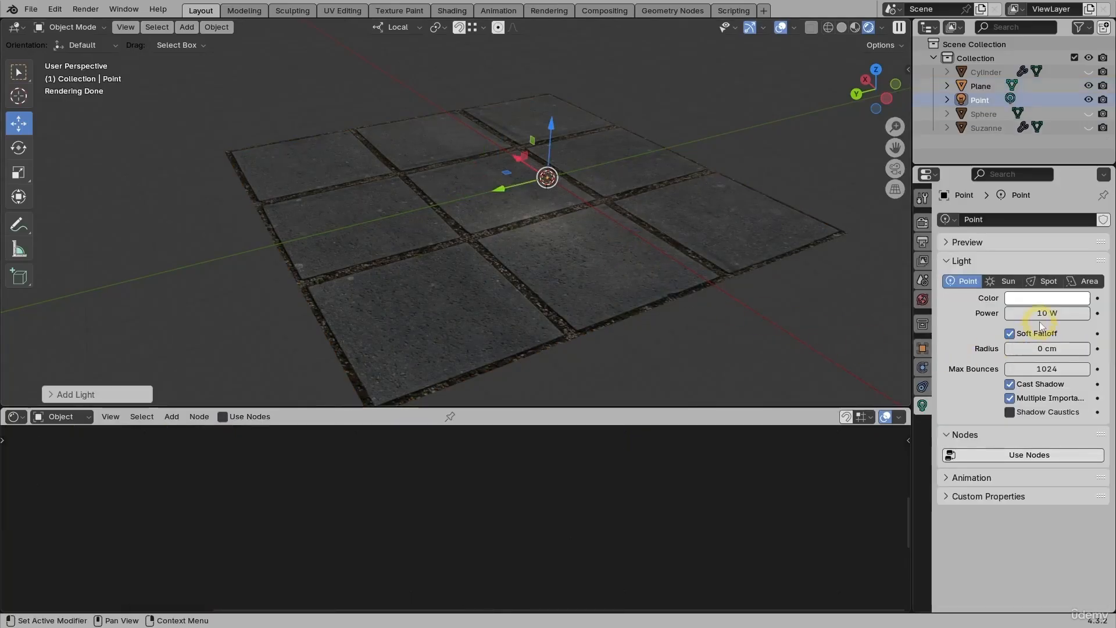
{"action": "left_click", "coordinate": [1041, 314]}
{"action": "type", "text": "1"}
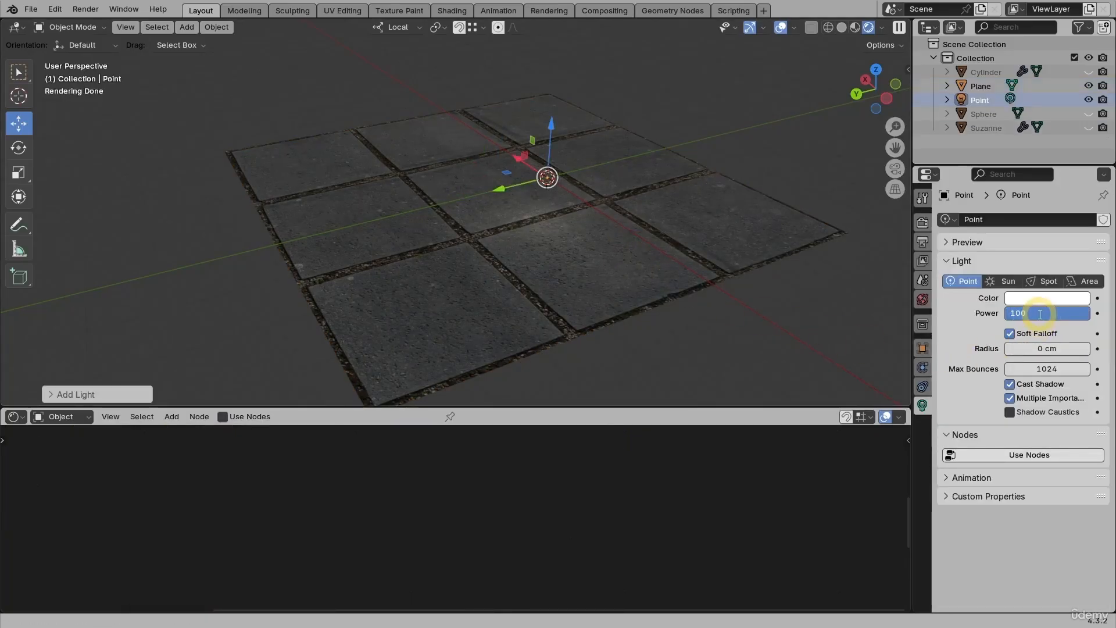
{"action": "key", "text": "Return"}
Step: Raise the point light above the tiled plane so that it lights the surface
{"action": "middle_click_drag", "start_coordinate": [843, 325], "coordinate": [659, 215]}
{"action": "left_click_drag", "start_coordinate": [461, 176], "coordinate": [395, 141]}
{"action": "middle_click_drag", "start_coordinate": [612, 197], "coordinate": [535, 285]}
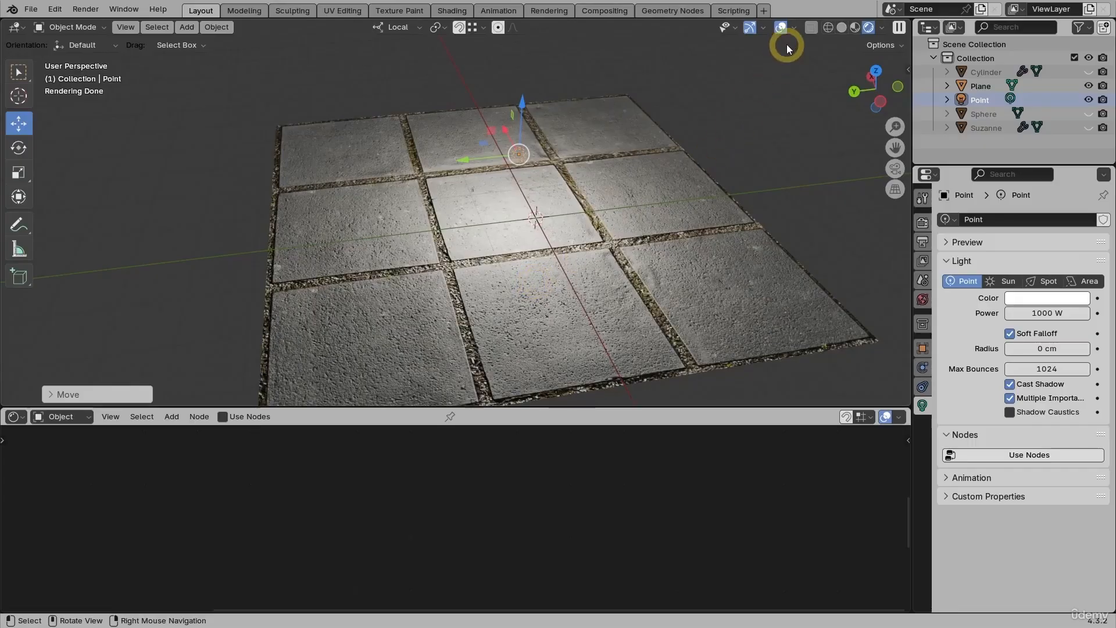
Step: Hide the floor grid and the X and Y axis lines in the viewport overlays
{"action": "left_click", "coordinate": [794, 28]}
{"action": "left_click", "coordinate": [764, 94]}
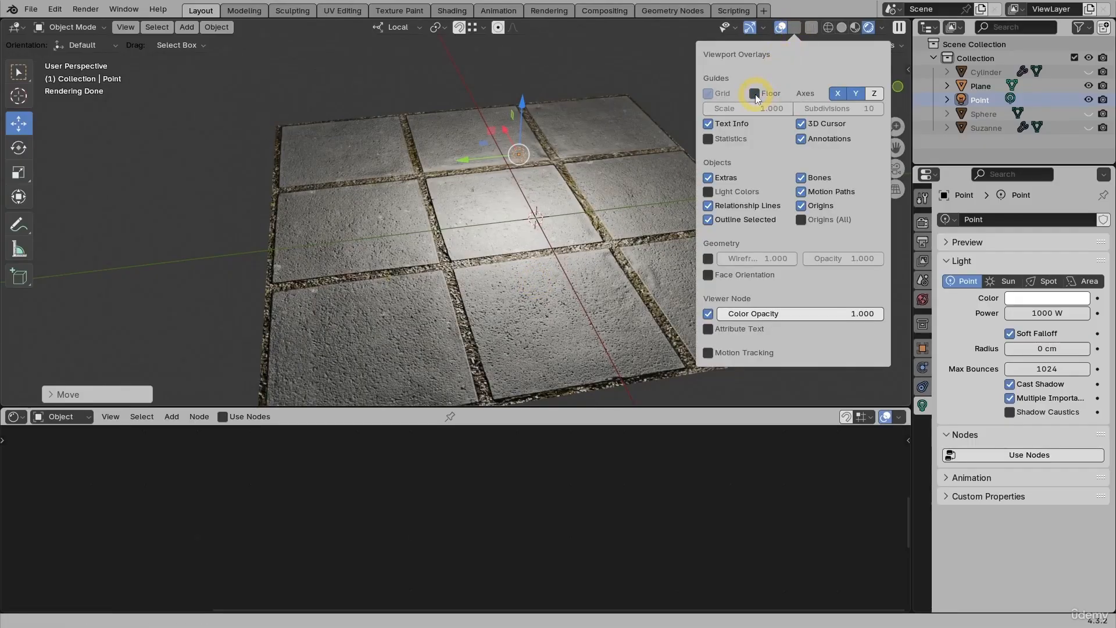
{"action": "left_click", "coordinate": [837, 93]}
{"action": "left_click", "coordinate": [856, 93]}
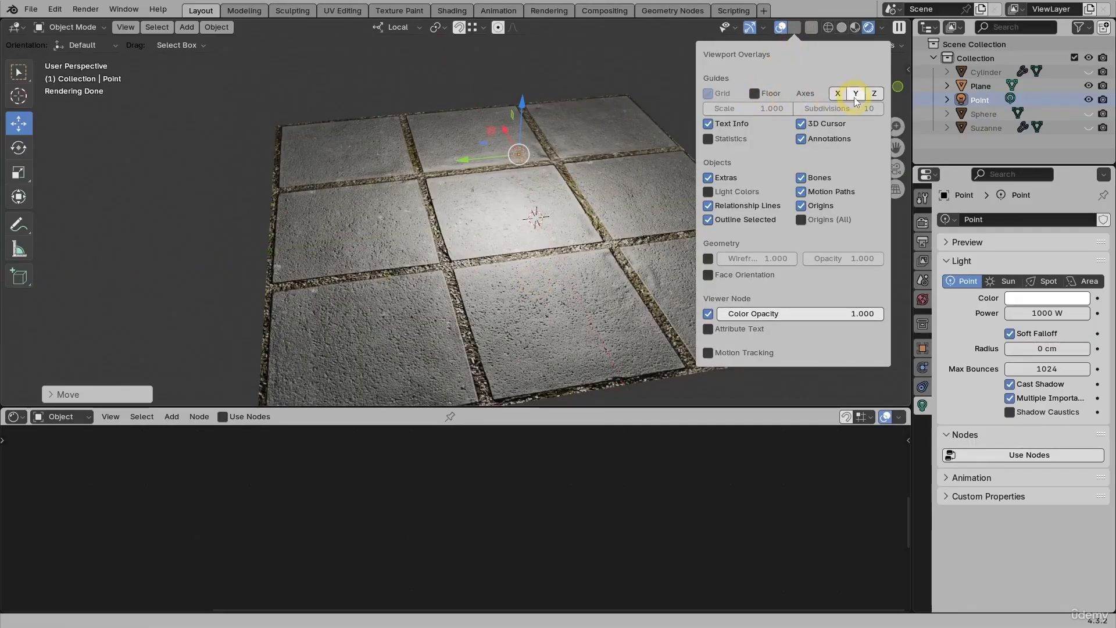
Step: Move the point light along its local Y axis over the tiles and inspect the surface shading
{"action": "middle_click_drag", "start_coordinate": [535, 249], "coordinate": [518, 219]}
{"action": "key", "text": "g"}
{"action": "key", "text": "y"}
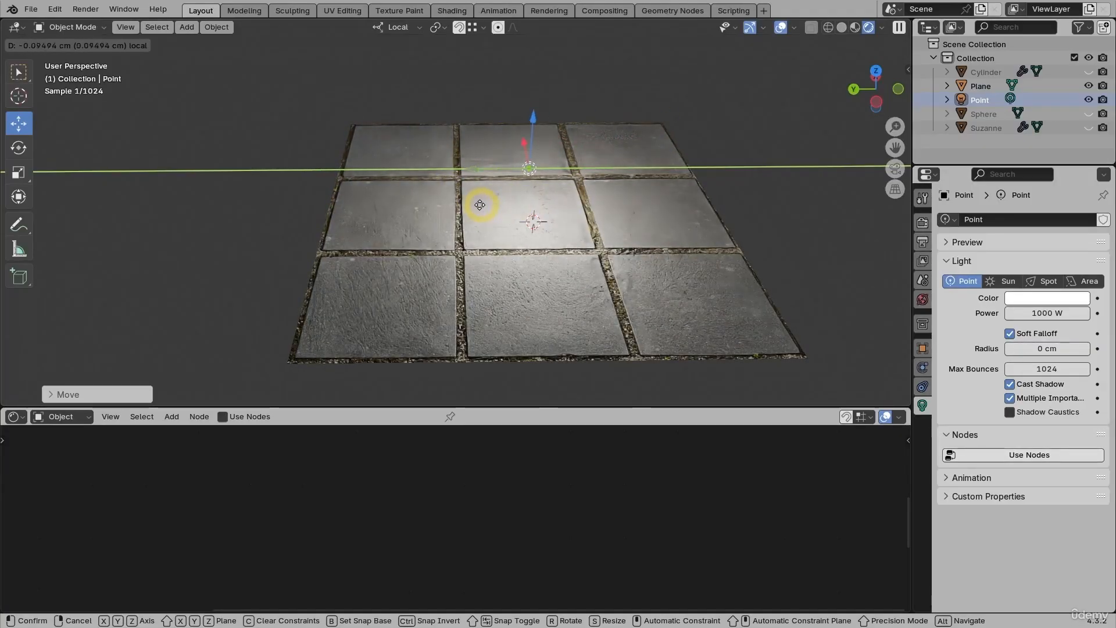
{"action": "left_click", "coordinate": [480, 206]}
{"action": "middle_click_drag", "start_coordinate": [436, 256], "coordinate": [584, 256]}
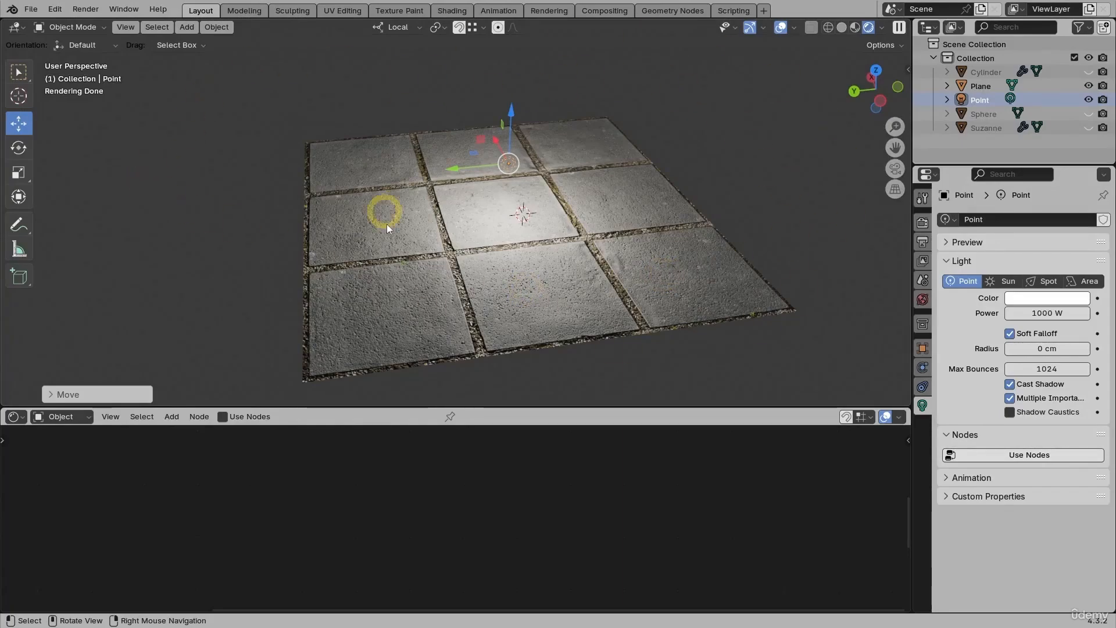
Step: Select the tiled plane and switch the viewport to Solid shading
{"action": "left_click", "coordinate": [643, 323]}
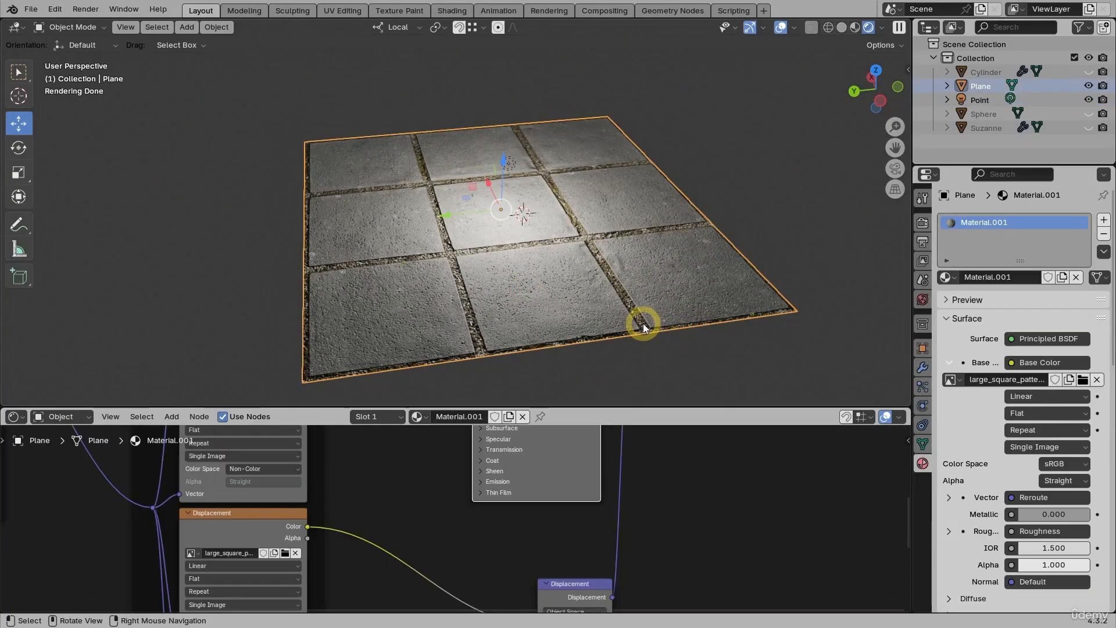
{"action": "scroll", "coordinate": [687, 536], "scroll_direction": "up", "scroll_amount": 3}
{"action": "middle_click_drag", "start_coordinate": [705, 544], "coordinate": [617, 484]}
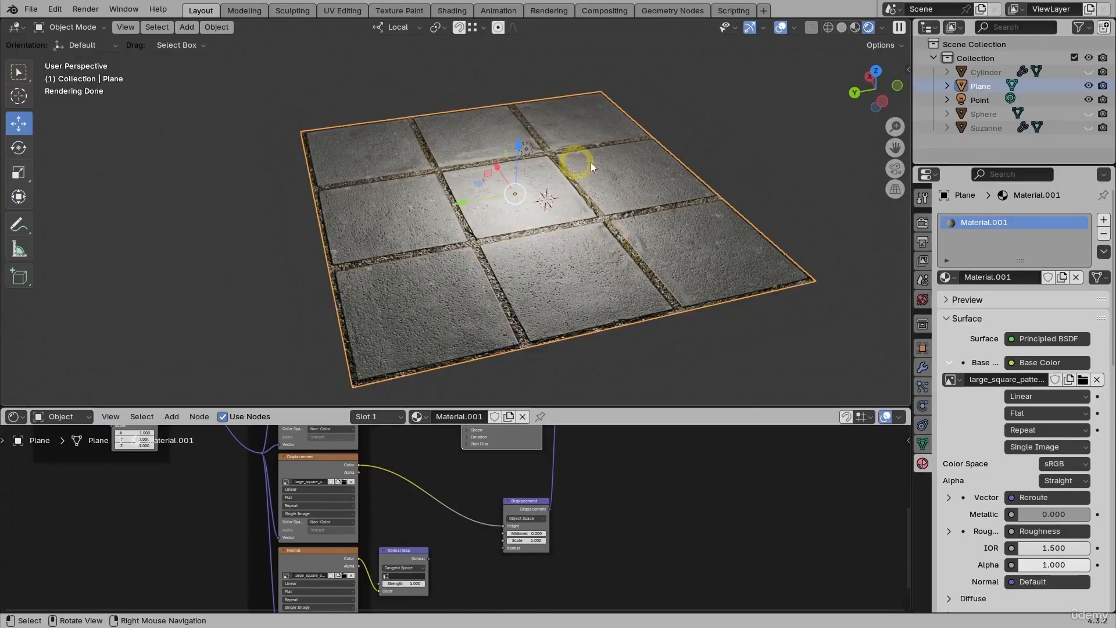
{"action": "left_click", "coordinate": [842, 33]}
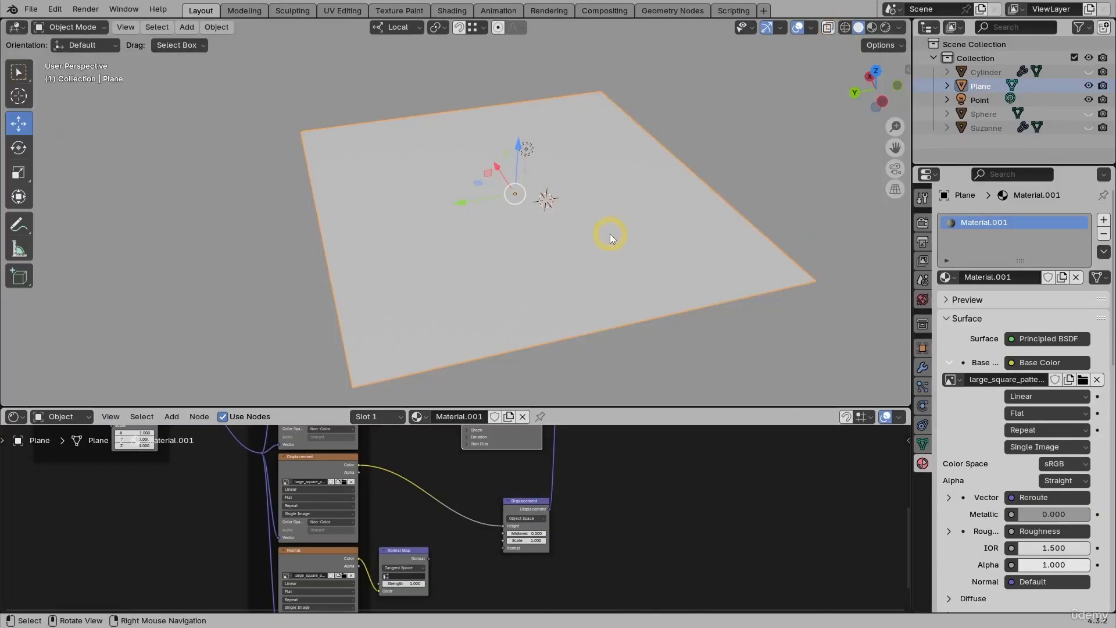
Step: Subdivide the tiled plane's face in Edit Mode with 10 cuts
{"action": "key", "text": "Tab"}
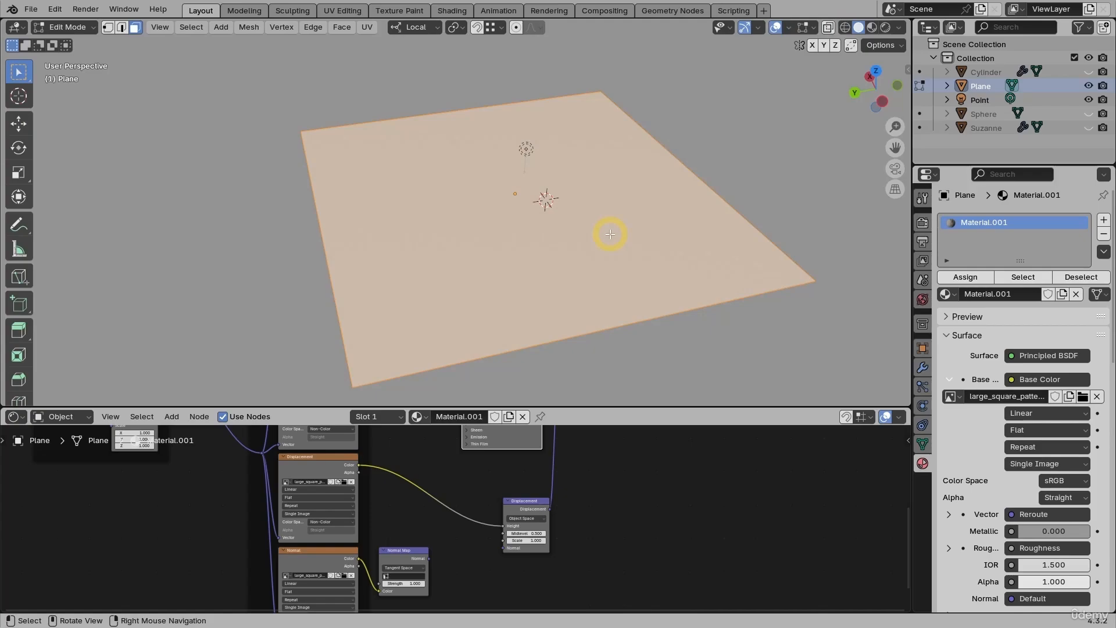
{"action": "right_click", "coordinate": [605, 189]}
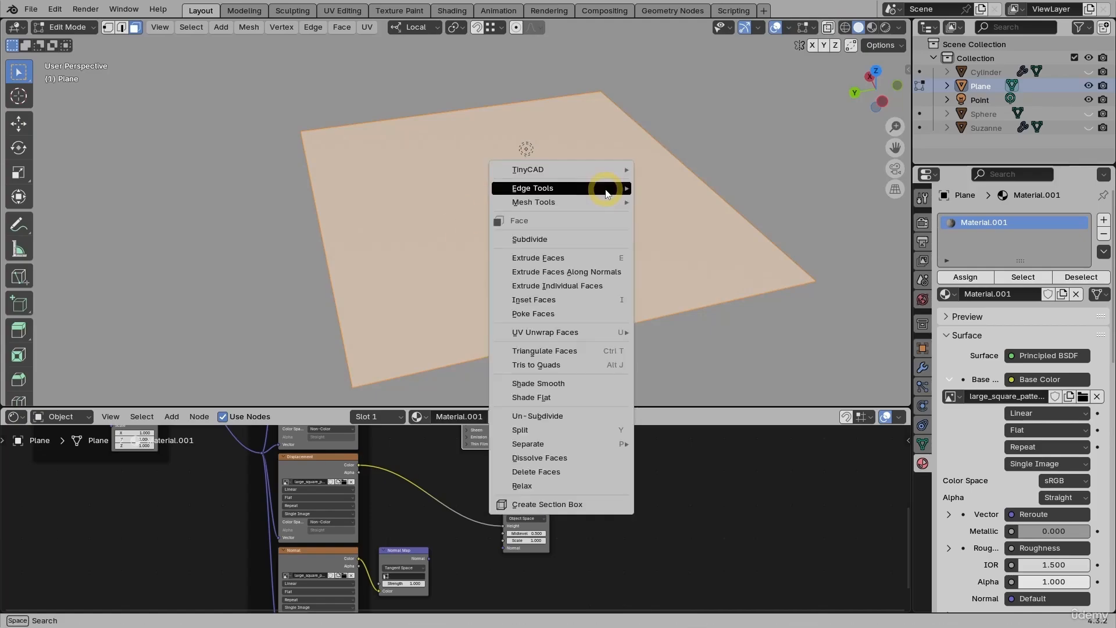
{"action": "left_click", "coordinate": [540, 240]}
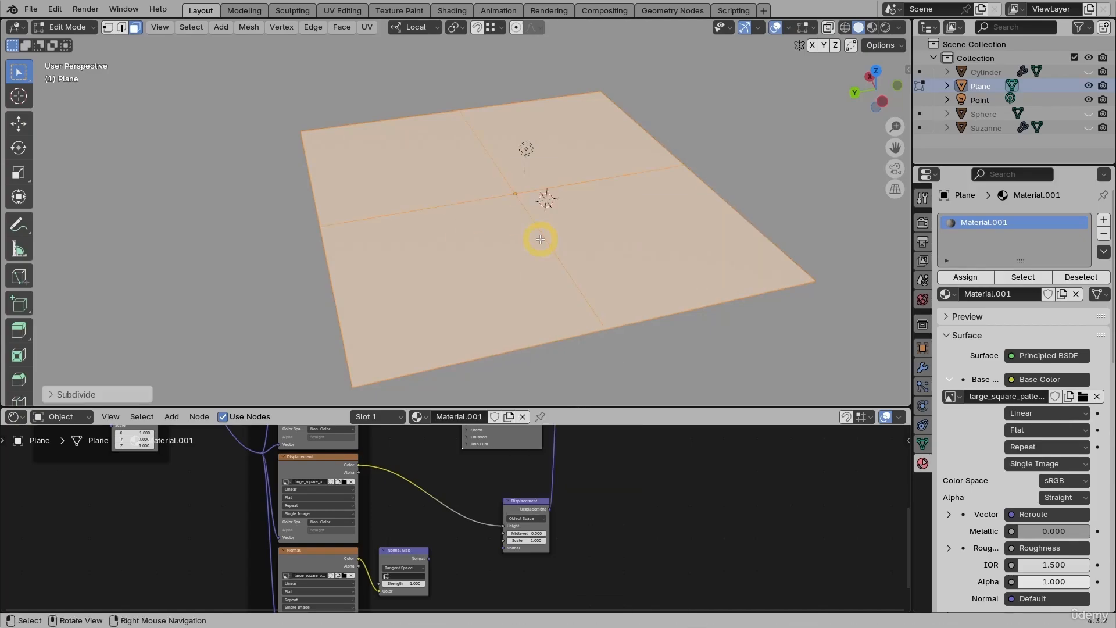
{"action": "left_click", "coordinate": [97, 393]}
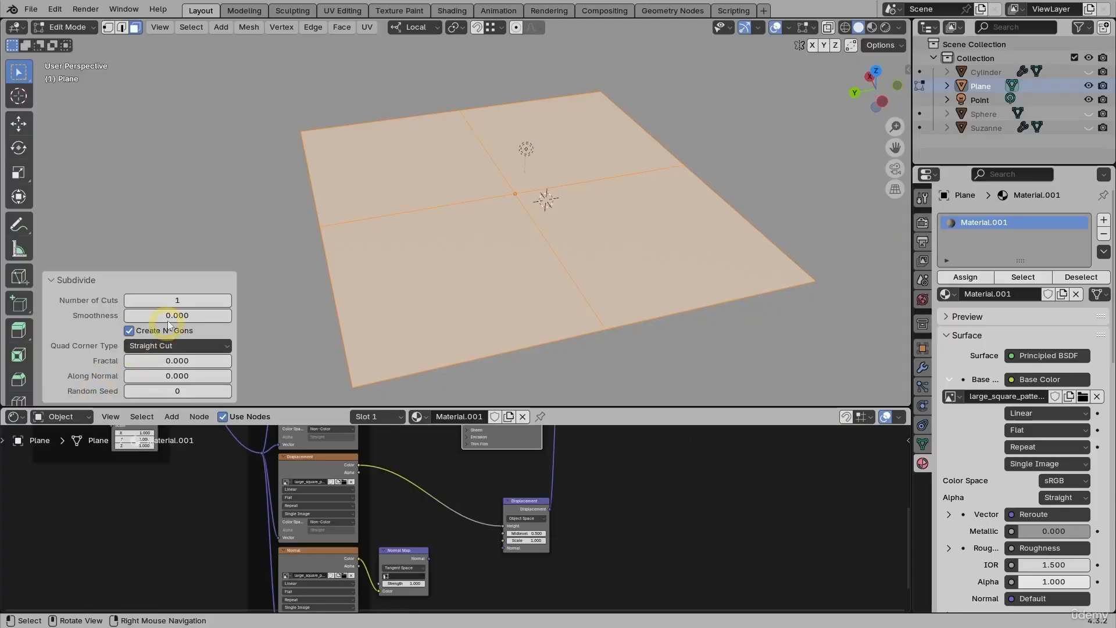
{"action": "left_click_drag", "start_coordinate": [173, 302], "coordinate": [330, 306]}
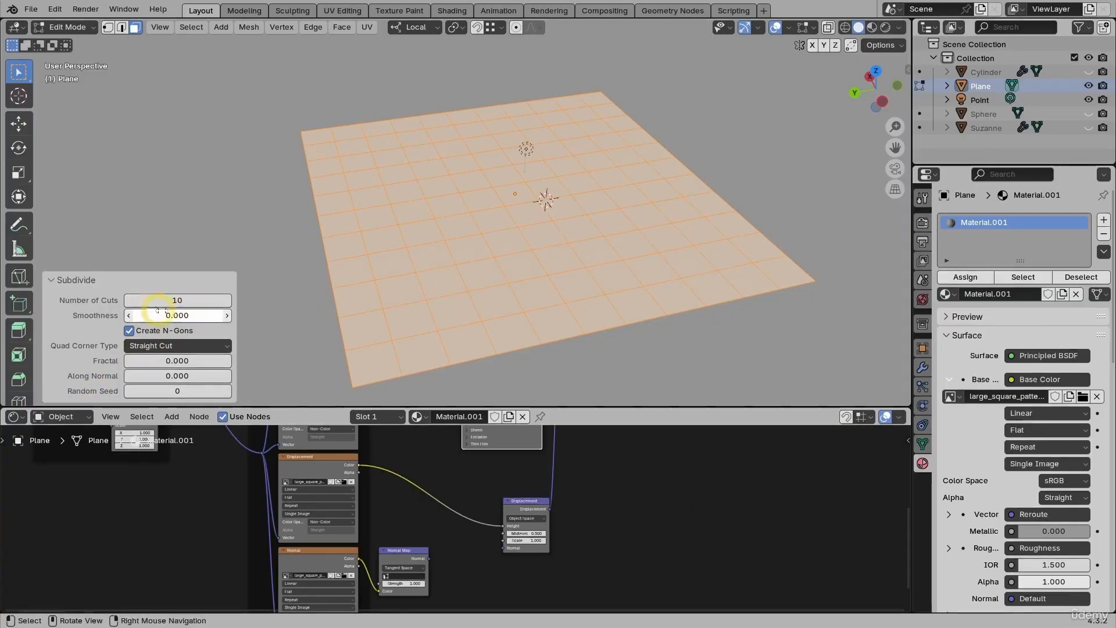
Step: Repeat the 10-cut subdivision on the plane's mesh and return to Object Mode
{"action": "key", "text": "shift"}
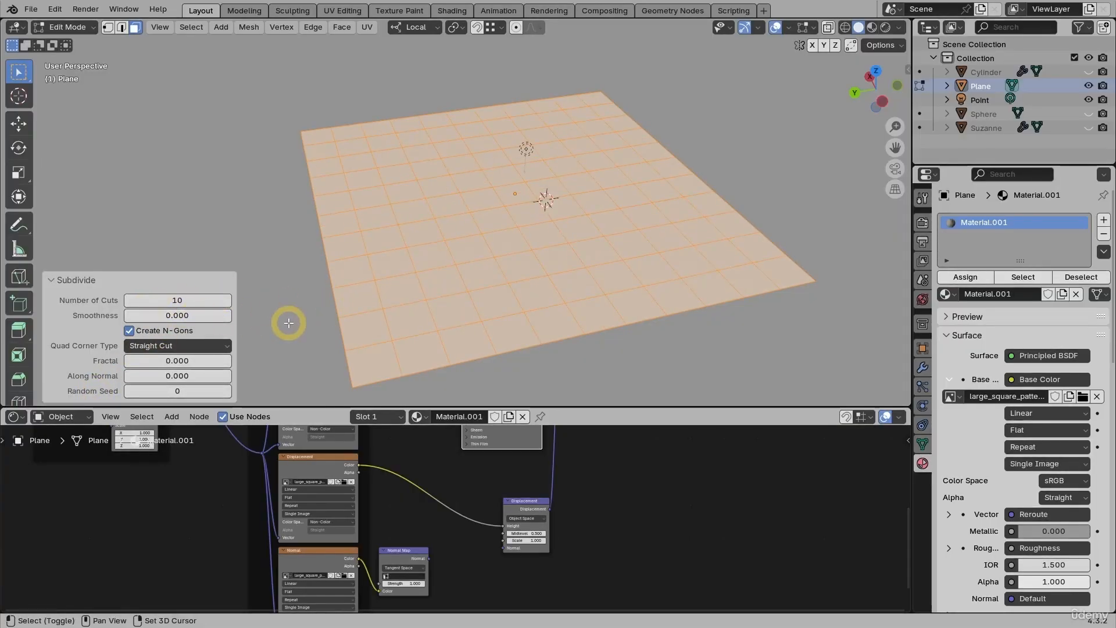
{"action": "key", "text": "shift+r"}
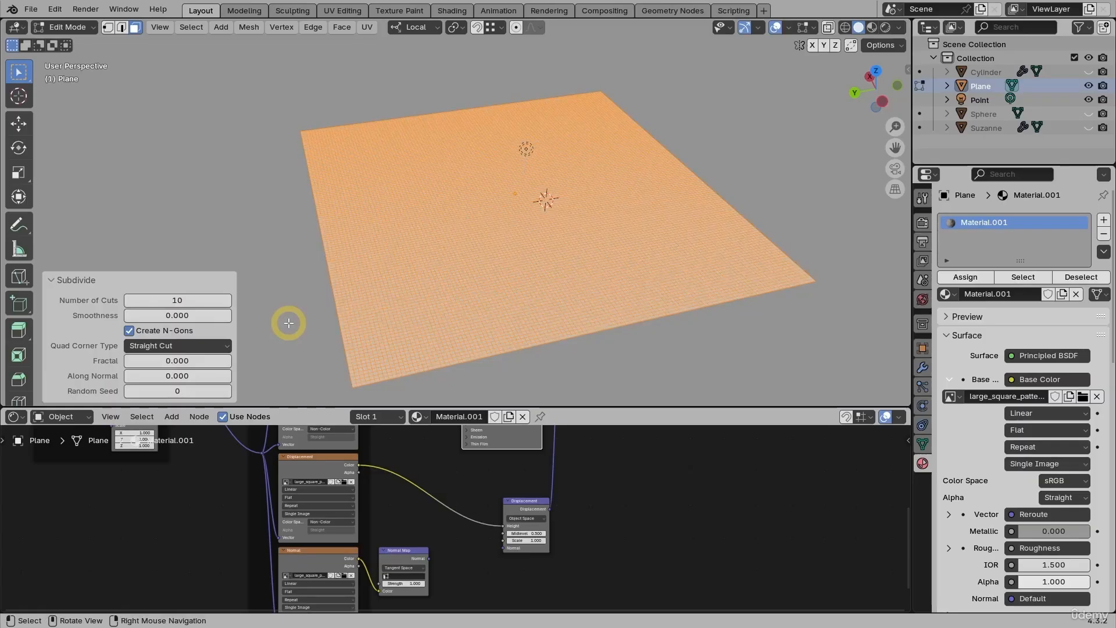
{"action": "key", "text": "Tab"}
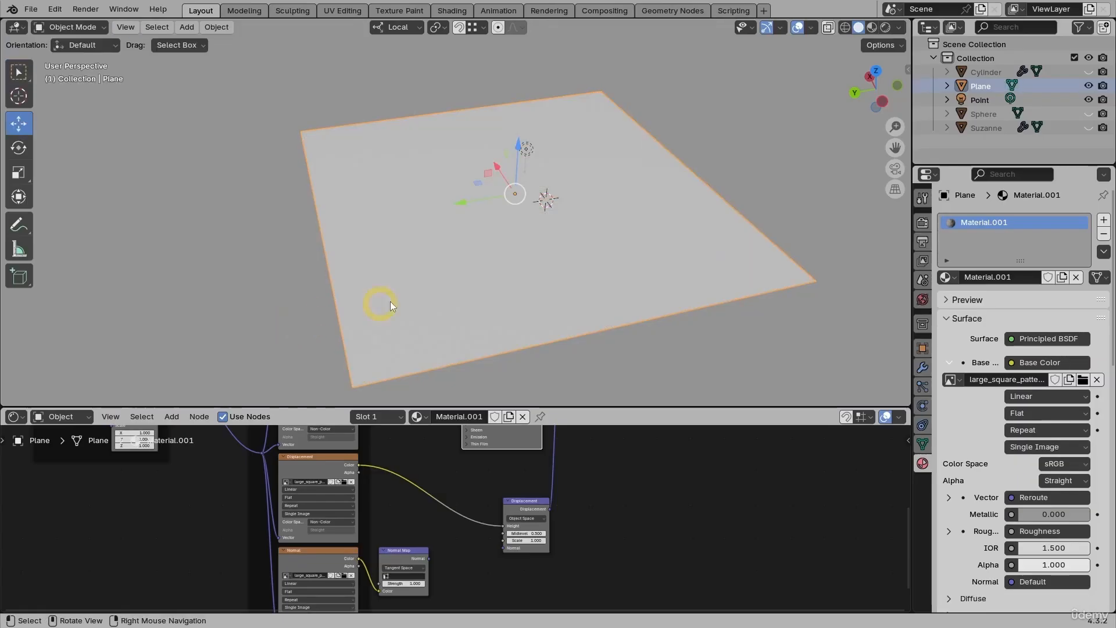
Step: Switch the viewport to Rendered shading and set the material's surface displacement method to Displacement Only
{"action": "left_click", "coordinate": [885, 30]}
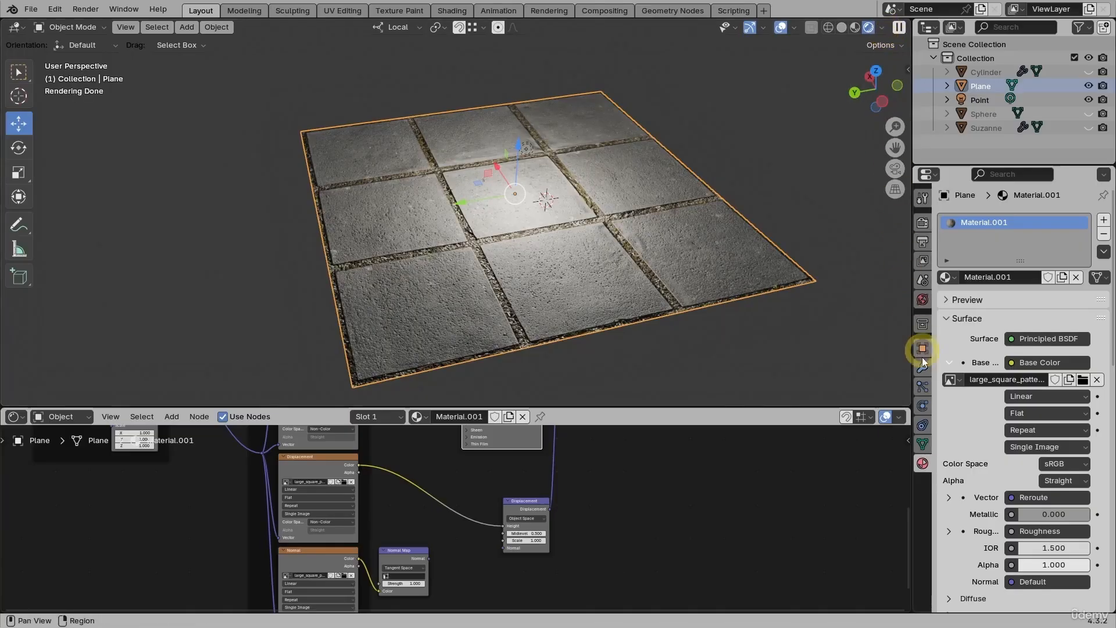
{"action": "scroll", "coordinate": [967, 446], "scroll_direction": "down", "scroll_amount": 8}
{"action": "scroll", "coordinate": [974, 451], "scroll_direction": "down", "scroll_amount": 12}
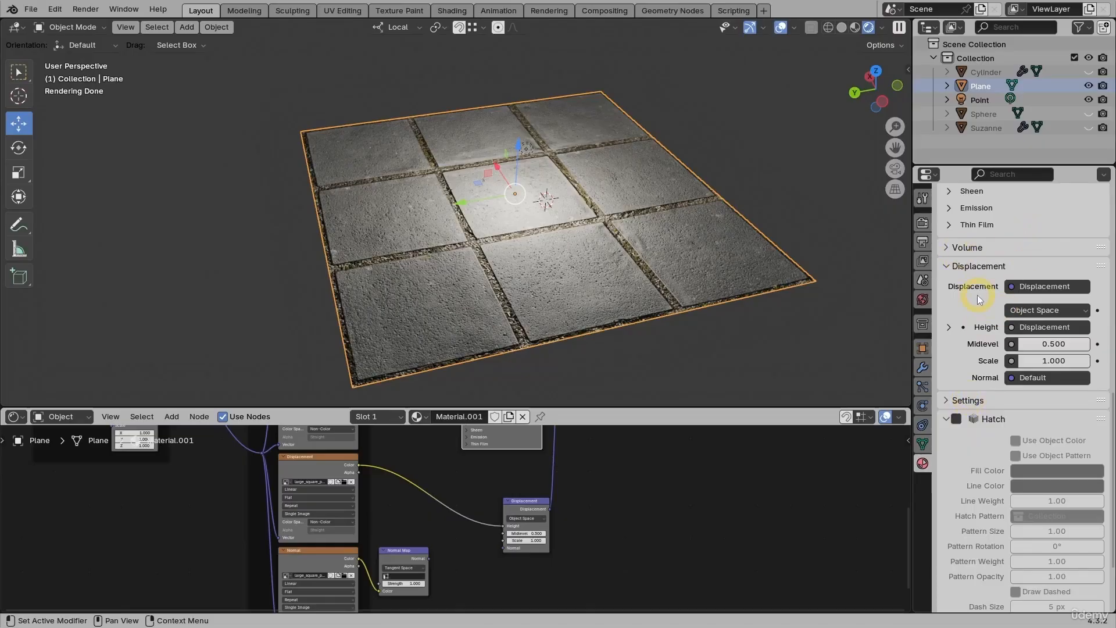
{"action": "left_click", "coordinate": [948, 401]}
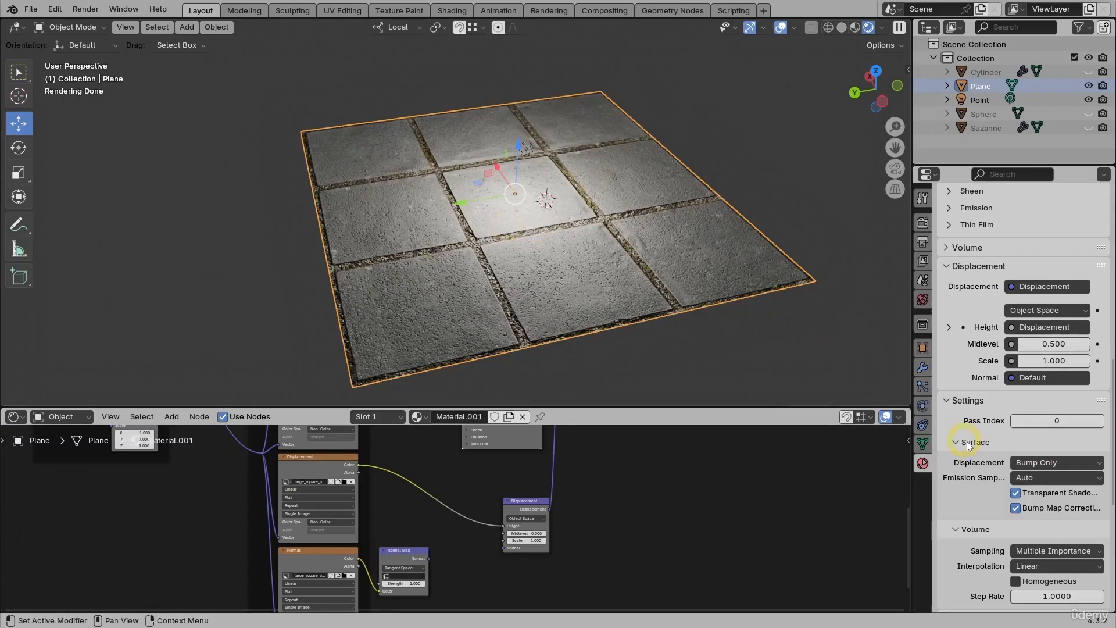
{"action": "left_click", "coordinate": [1048, 463]}
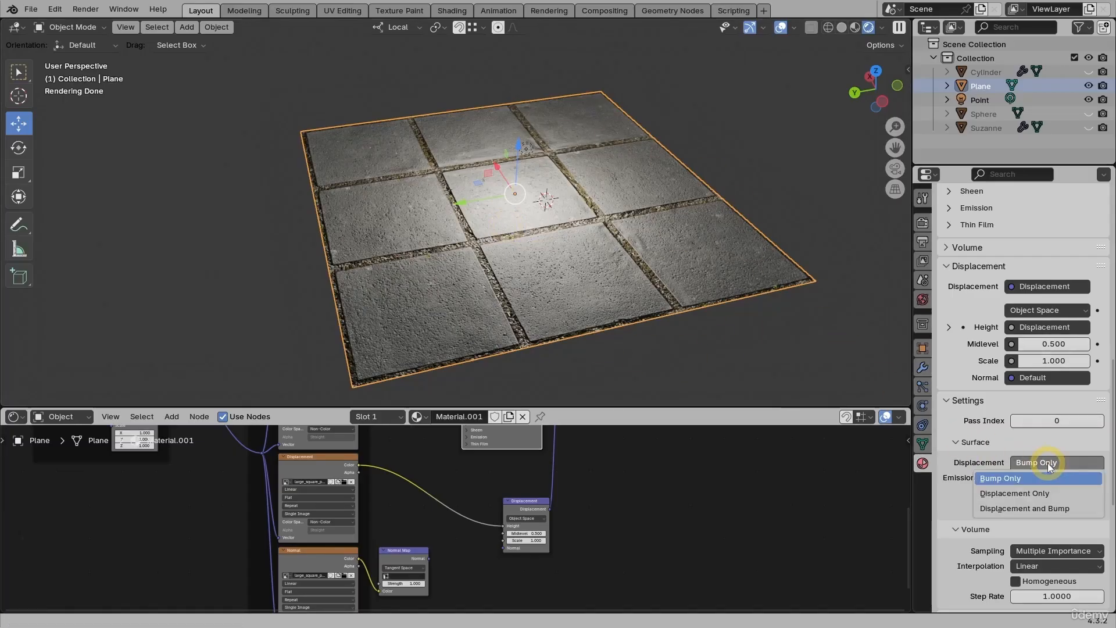
{"action": "left_click", "coordinate": [1026, 494]}
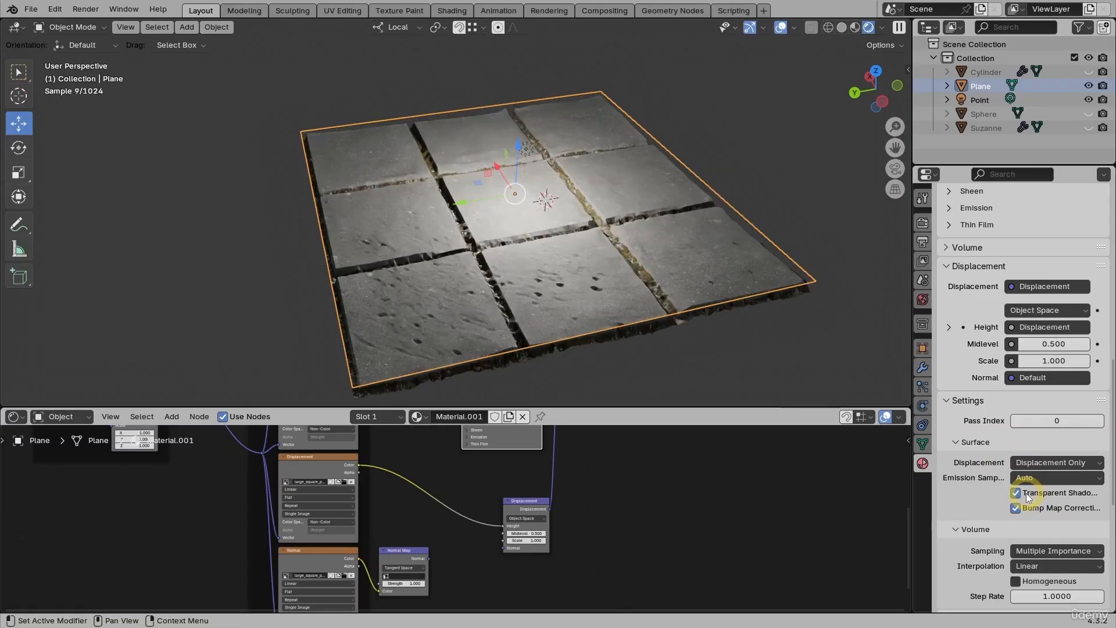
Step: Change the material's displacement method to Displacement and Bump and inspect the tile relief from closer angles
{"action": "left_click", "coordinate": [1031, 462]}
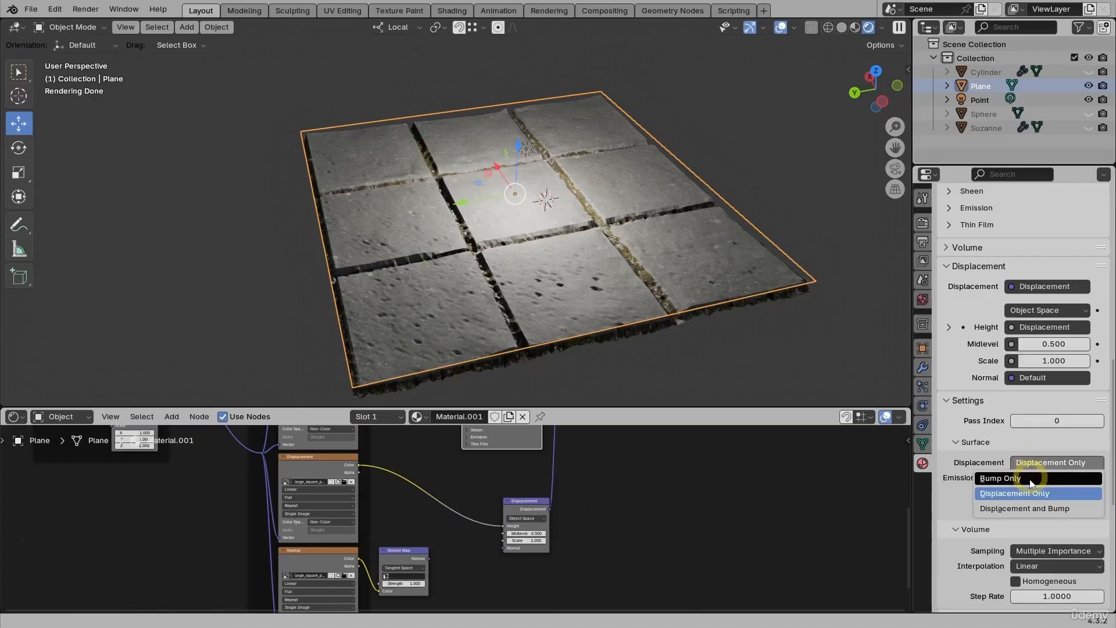
{"action": "left_click", "coordinate": [1021, 509]}
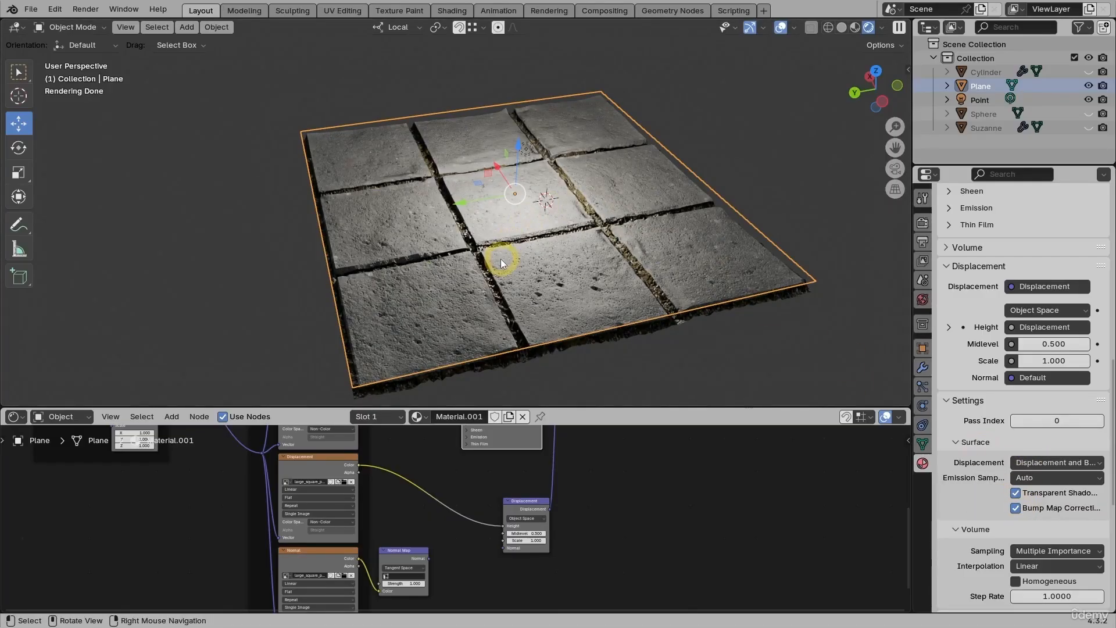
{"action": "middle_click_drag", "start_coordinate": [500, 259], "coordinate": [498, 294]}
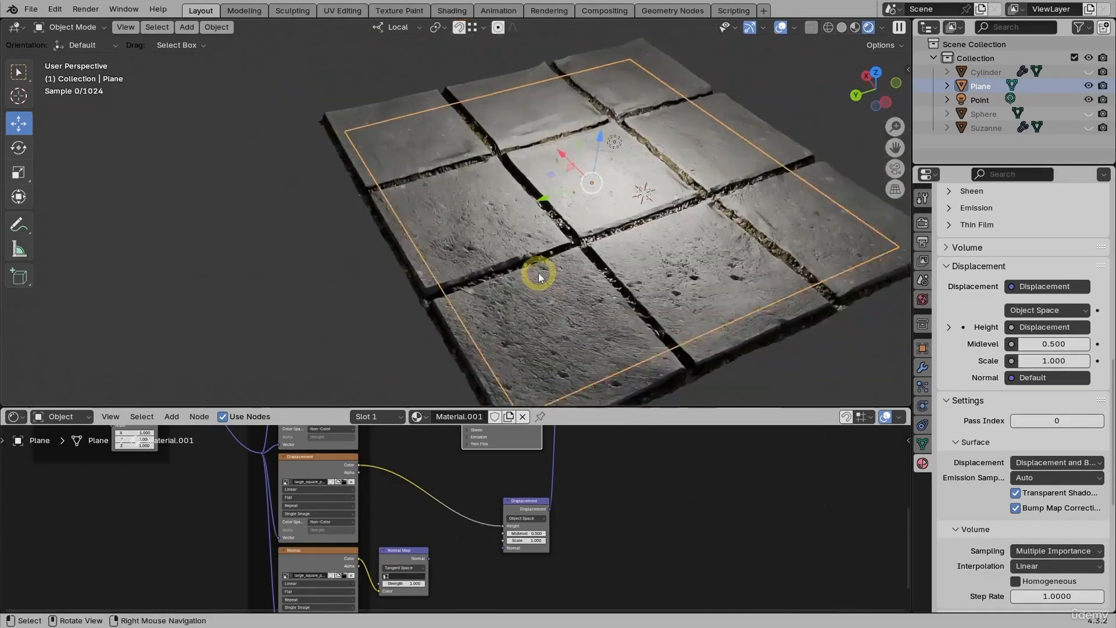
{"action": "middle_click_drag", "start_coordinate": [629, 238], "coordinate": [558, 253], "text": "shift"}
{"action": "scroll", "coordinate": [556, 253], "scroll_direction": "up", "scroll_amount": 3}
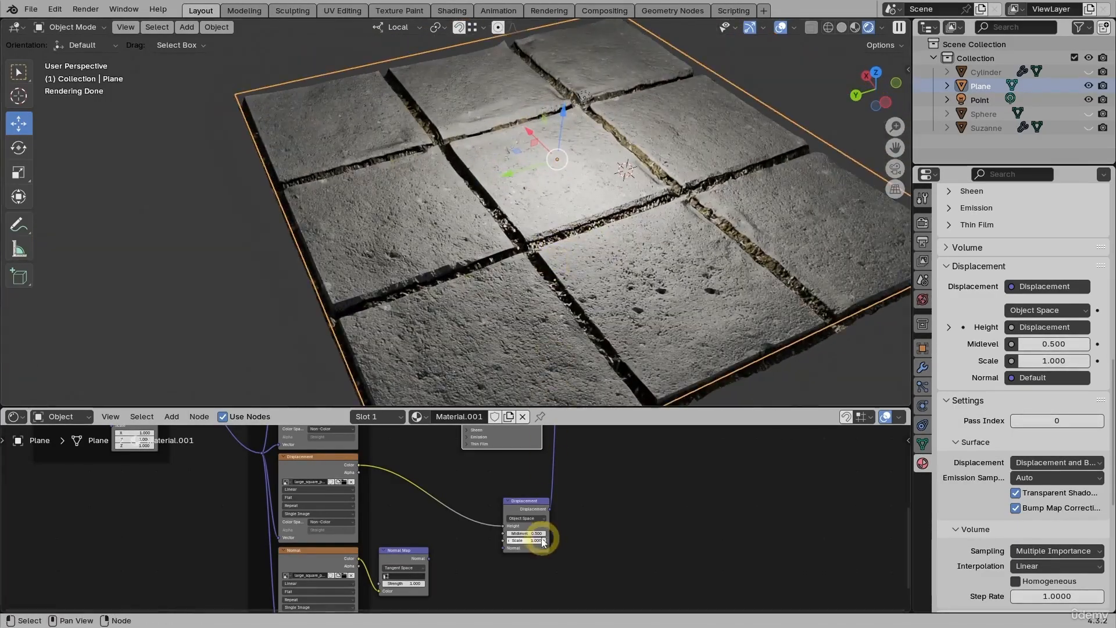
Step: Set the Displacement node's Midlevel to 0.400 while viewing the plane from a low angle
{"action": "scroll", "coordinate": [543, 541], "scroll_direction": "up", "scroll_amount": 4}
{"action": "middle_click_drag", "start_coordinate": [503, 373], "coordinate": [525, 315]}
{"action": "scroll", "coordinate": [536, 522], "scroll_direction": "up", "scroll_amount": 1}
{"action": "mouse_move", "coordinate": [533, 529]}
{"action": "left_mouse_down"}
{"action": "mouse_move", "coordinate": [553, 530]}
{"action": "mouse_move", "coordinate": [535, 530]}
{"action": "left_mouse_up"}
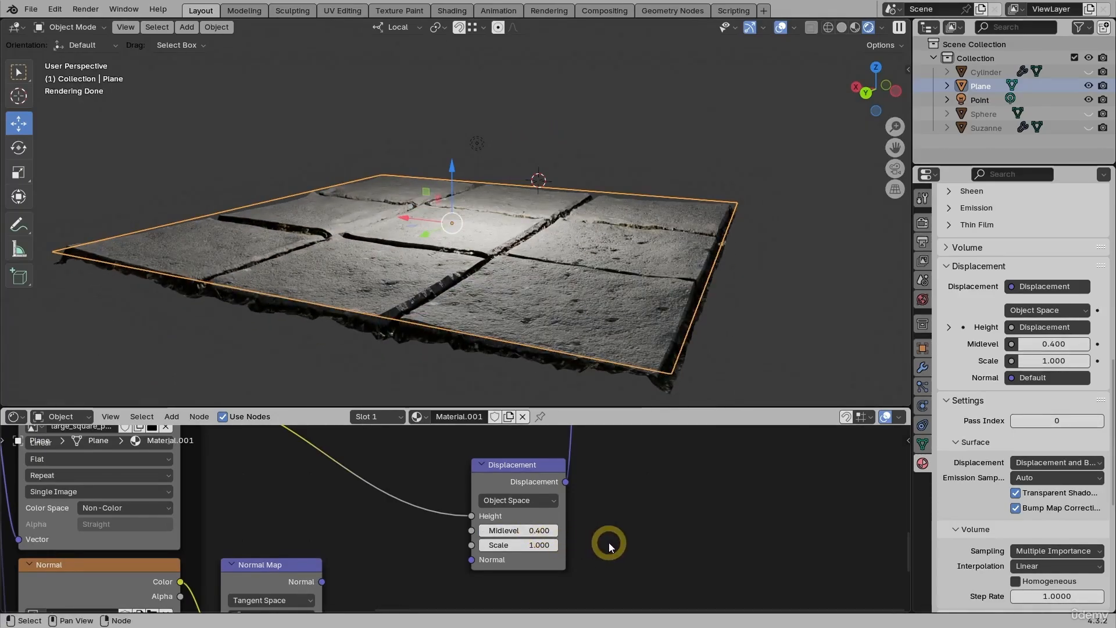